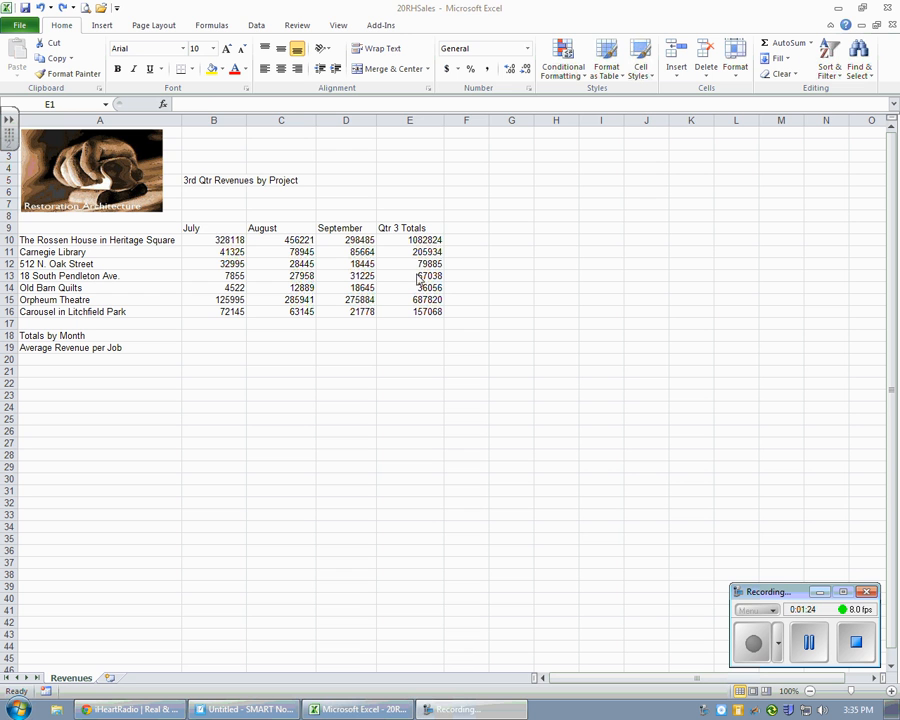
{"action": "left_click", "coordinate": [212, 238]}
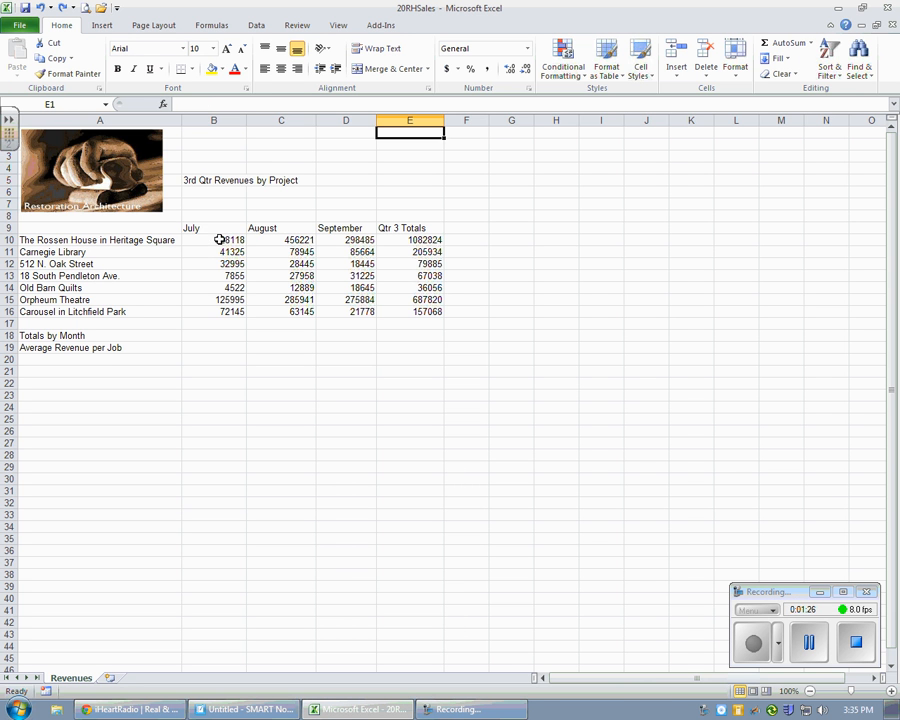
{"action": "left_click_drag", "start_coordinate": [219, 239], "coordinate": [215, 309]}
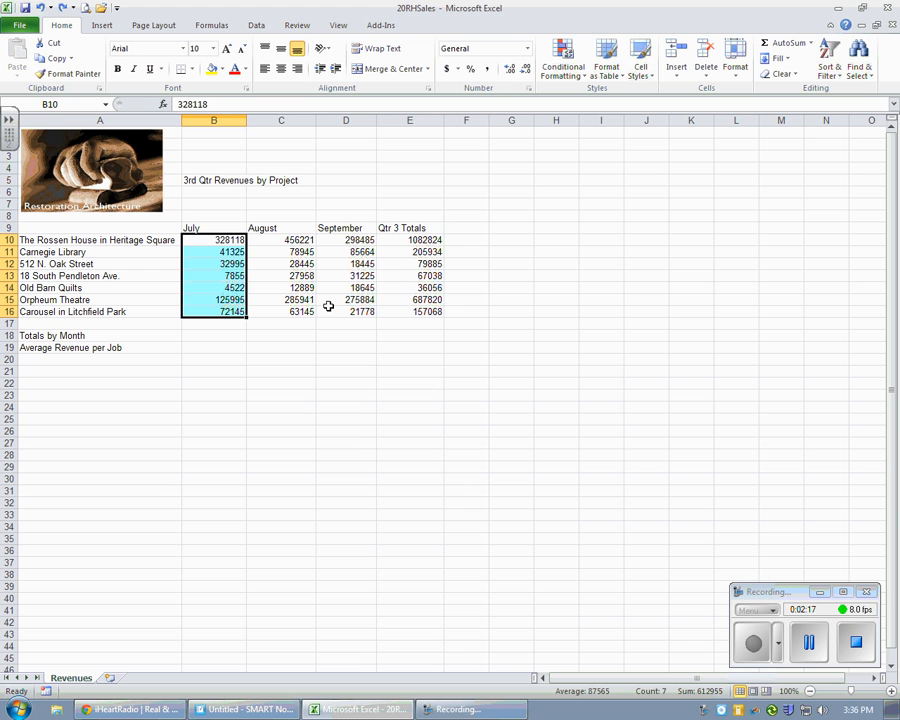
{"action": "left_click", "coordinate": [808, 641]}
{"action": "left_click", "coordinate": [754, 645]}
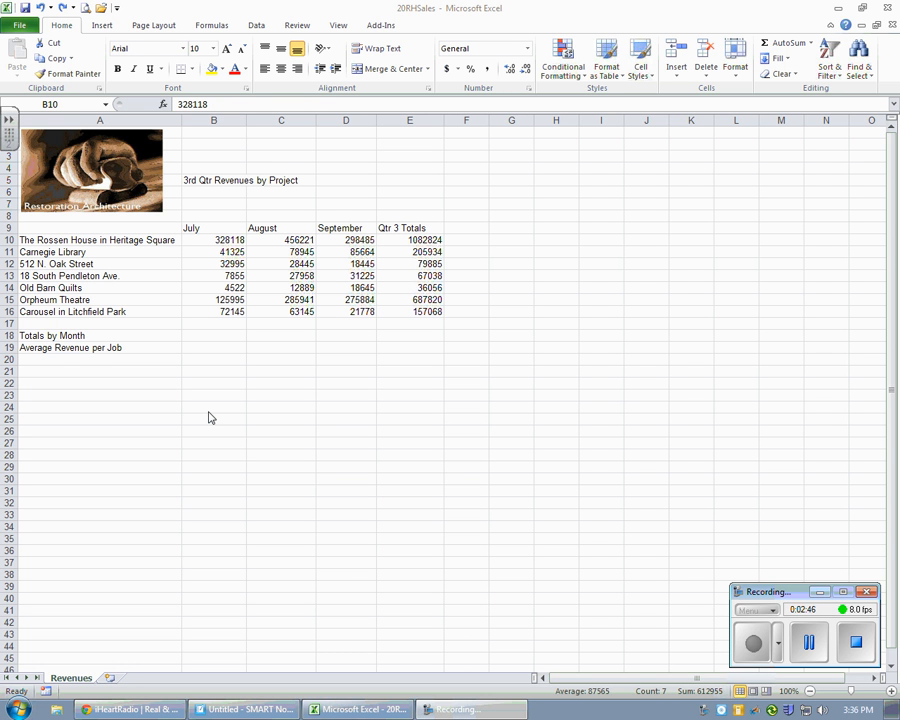
Step: Apply the built-in Paper theme to the workbook
{"action": "left_click", "coordinate": [152, 30]}
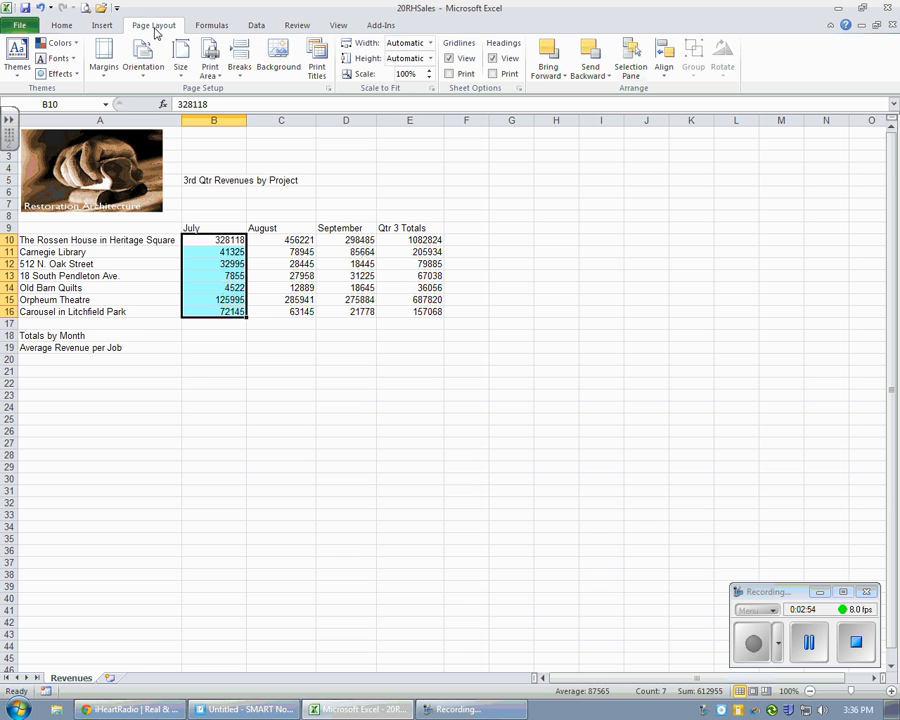
{"action": "left_click", "coordinate": [17, 68]}
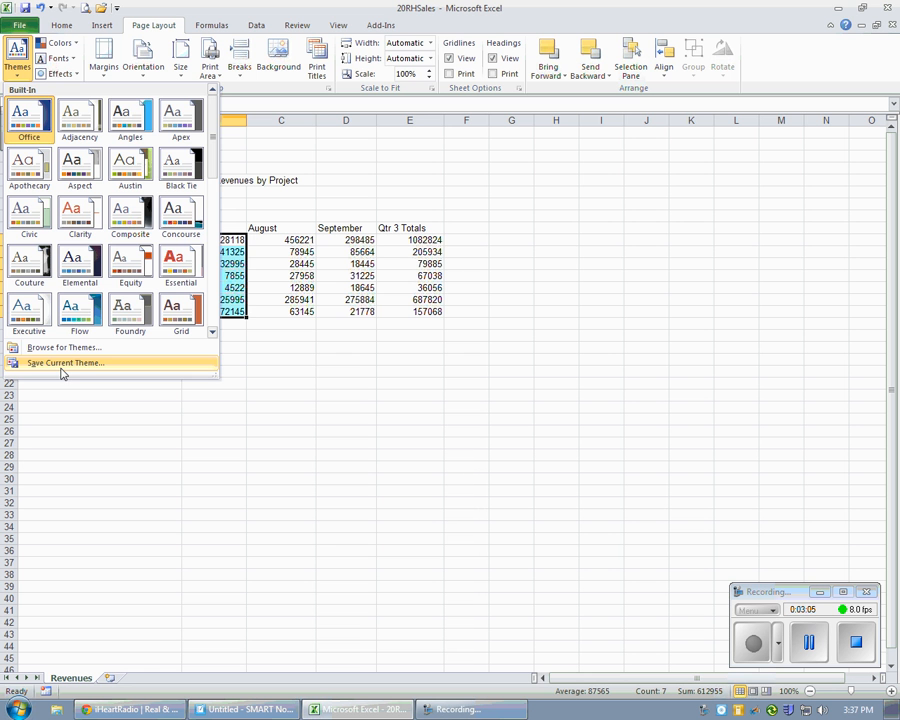
{"action": "scroll", "coordinate": [213, 157], "scroll_direction": "down", "scroll_amount": 2}
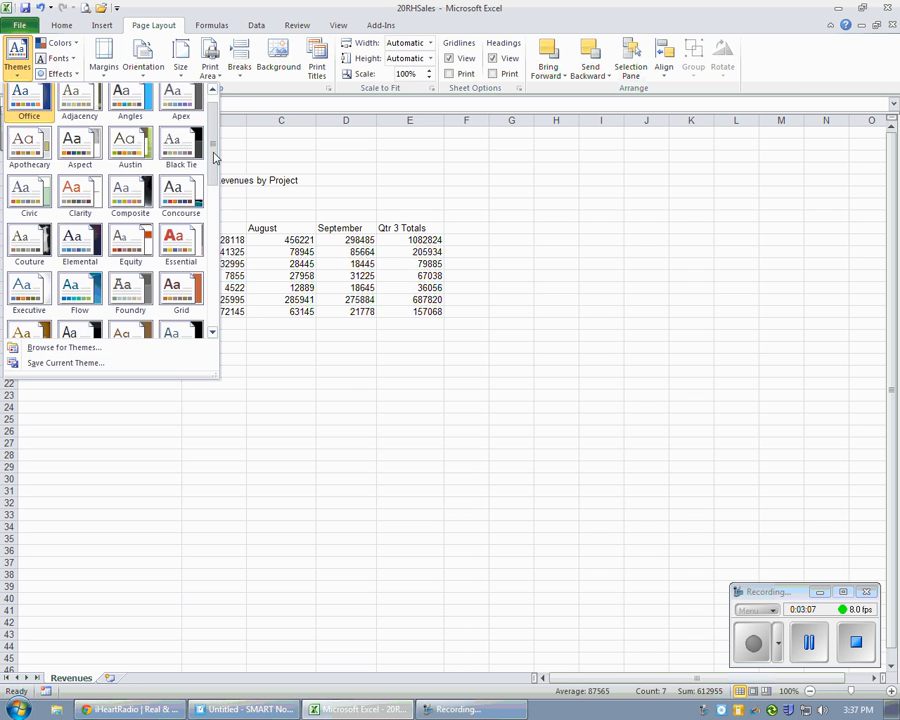
{"action": "left_click_drag", "start_coordinate": [213, 157], "coordinate": [211, 227]}
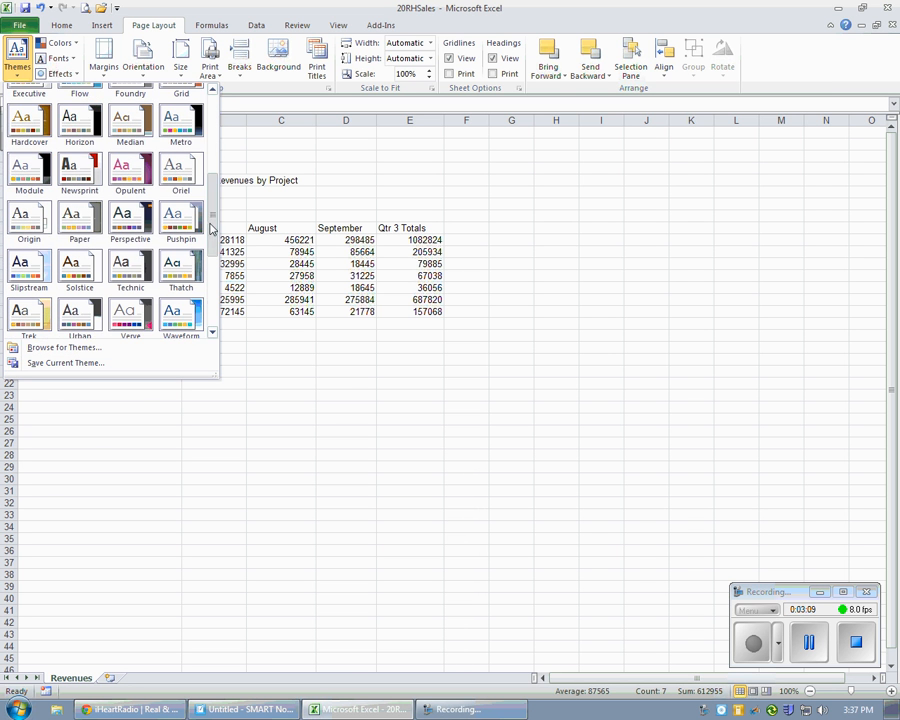
{"action": "left_click", "coordinate": [90, 224]}
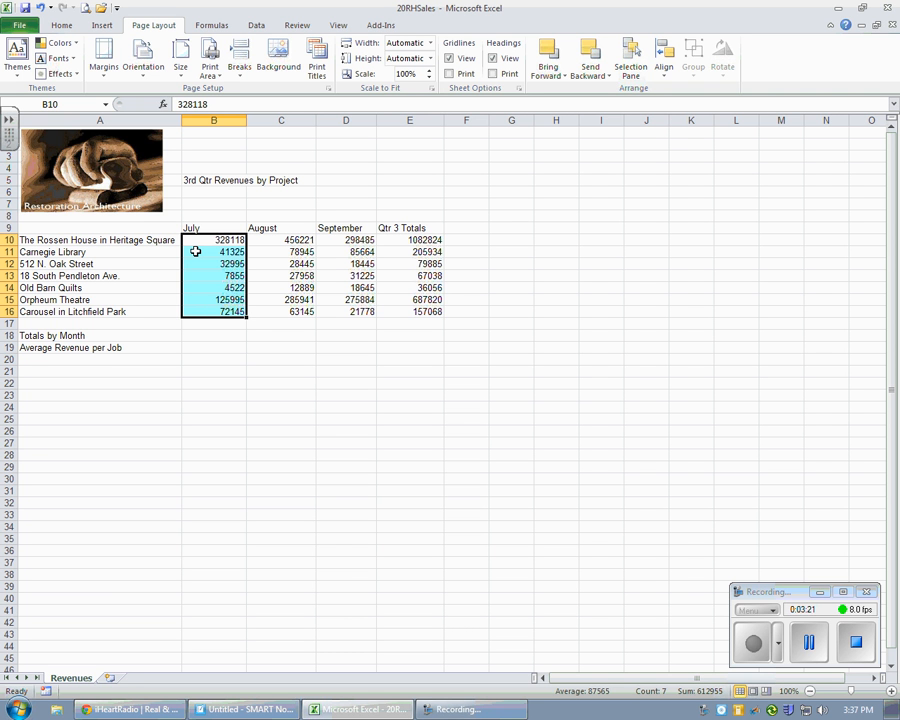
Step: Format the range A9:E16 as a table with headers, using Table Style Medium 9
{"action": "left_click", "coordinate": [43, 228]}
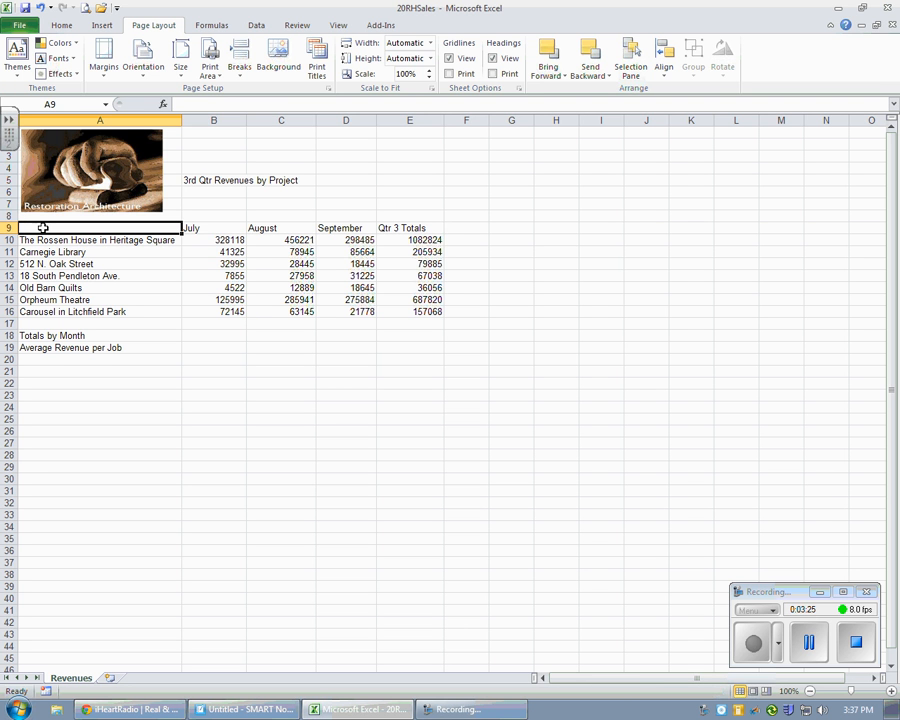
{"action": "left_click_drag", "start_coordinate": [43, 228], "coordinate": [404, 312]}
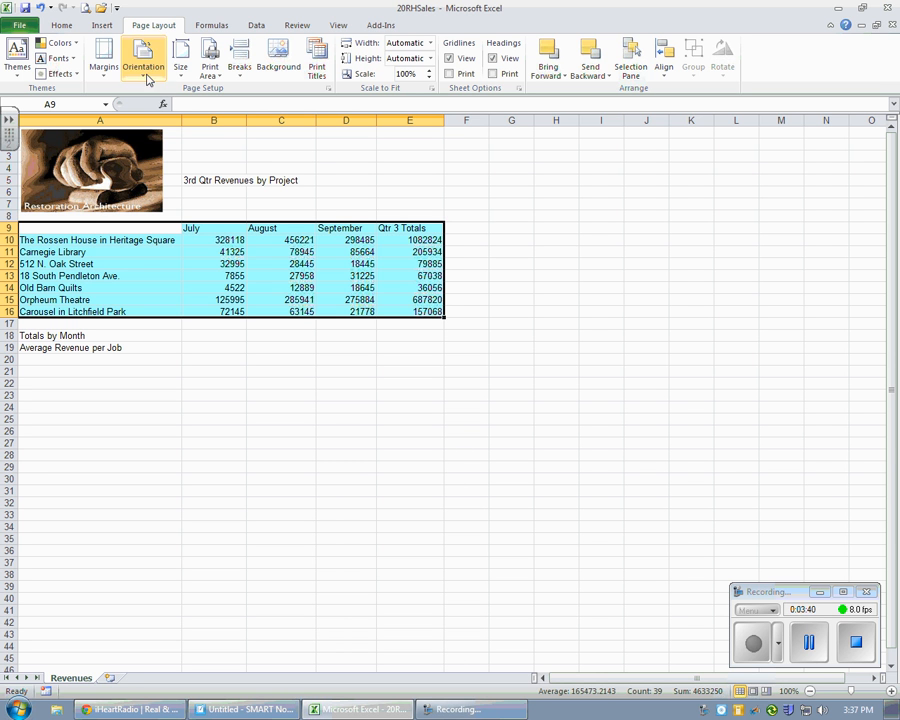
{"action": "left_click", "coordinate": [64, 28]}
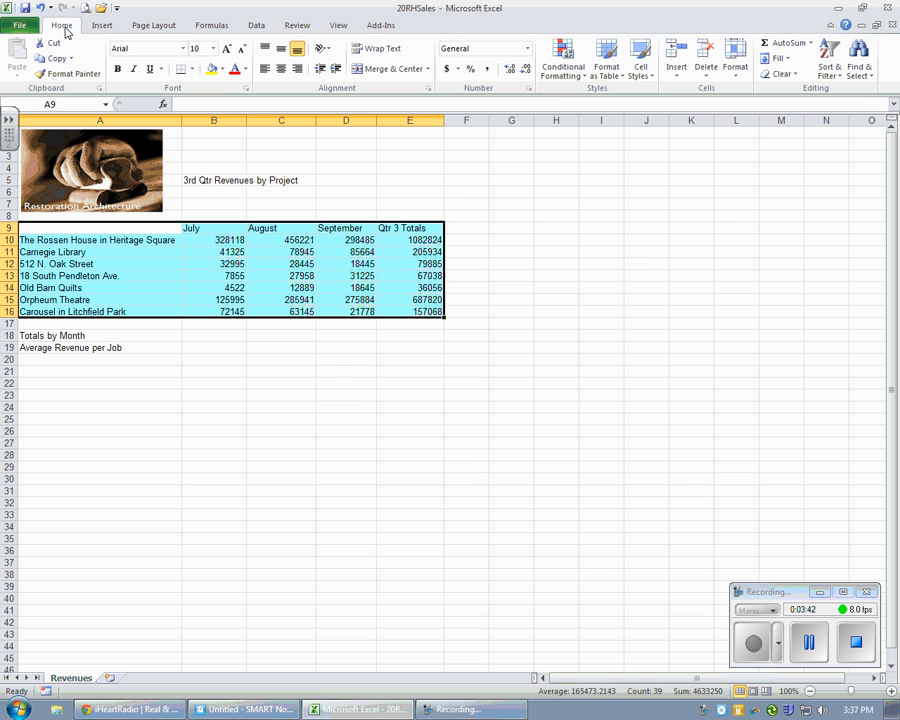
{"action": "left_click", "coordinate": [606, 70]}
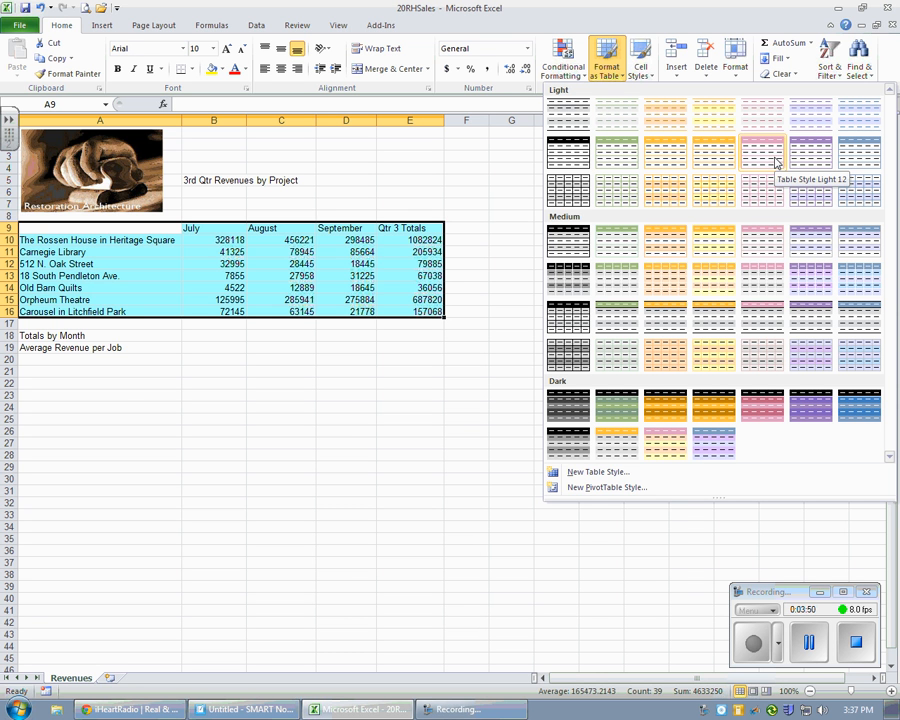
{"action": "left_click", "coordinate": [625, 290]}
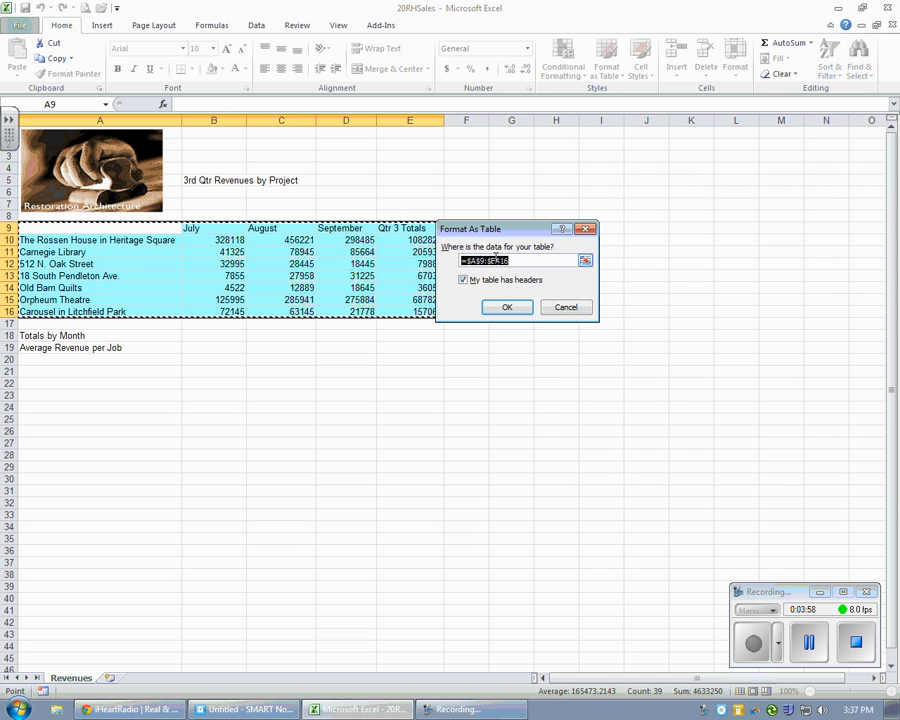
{"action": "left_click_drag", "start_coordinate": [497, 233], "coordinate": [273, 338]}
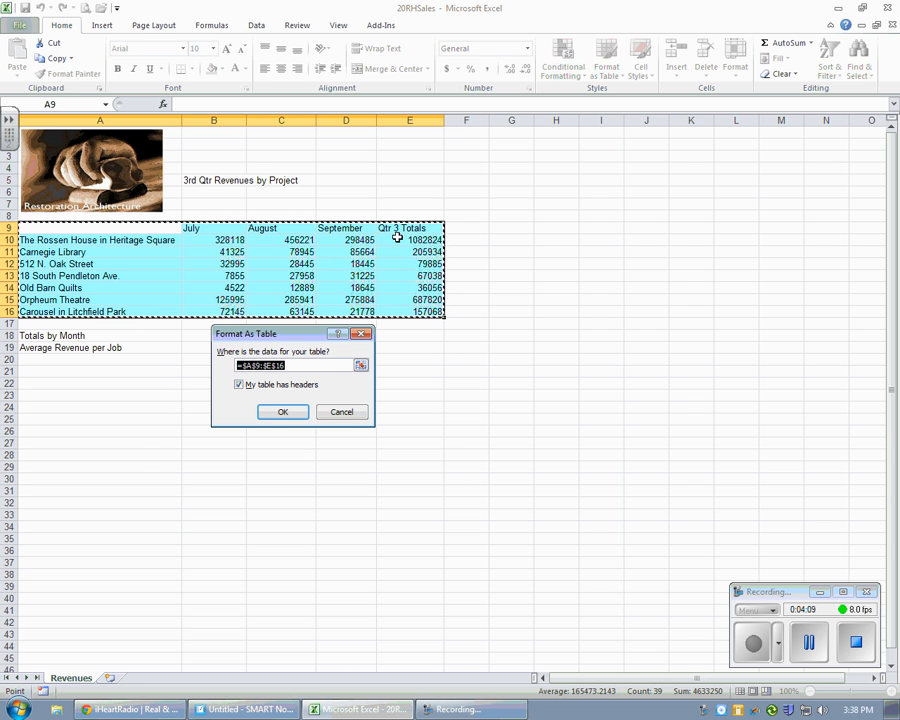
{"action": "left_click", "coordinate": [277, 413]}
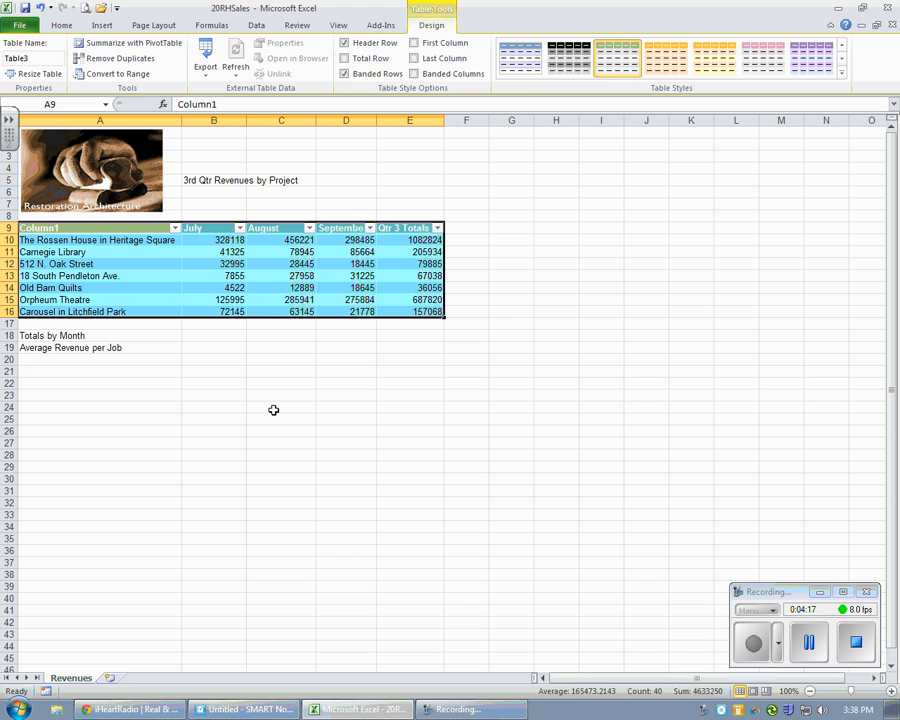
{"action": "left_click", "coordinate": [273, 410]}
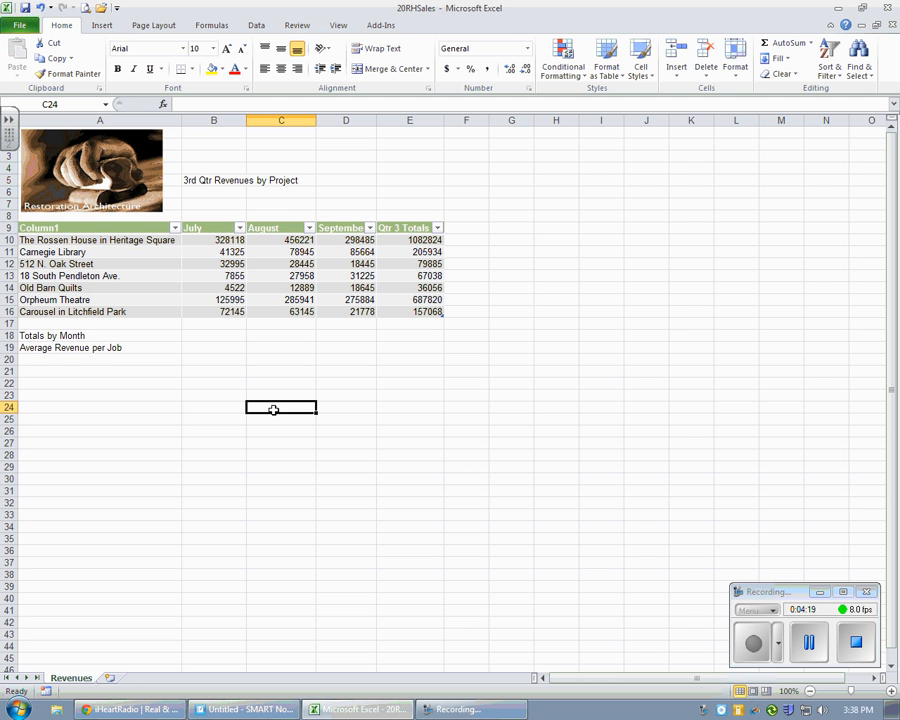
{"action": "left_click_drag", "start_coordinate": [131, 229], "coordinate": [397, 313]}
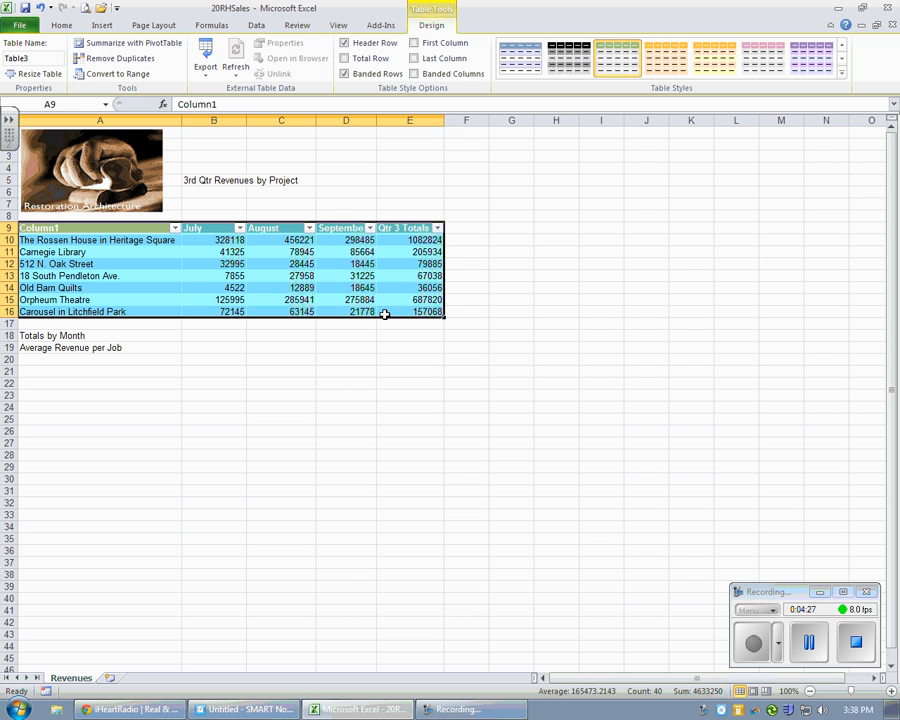
{"action": "left_click", "coordinate": [340, 383]}
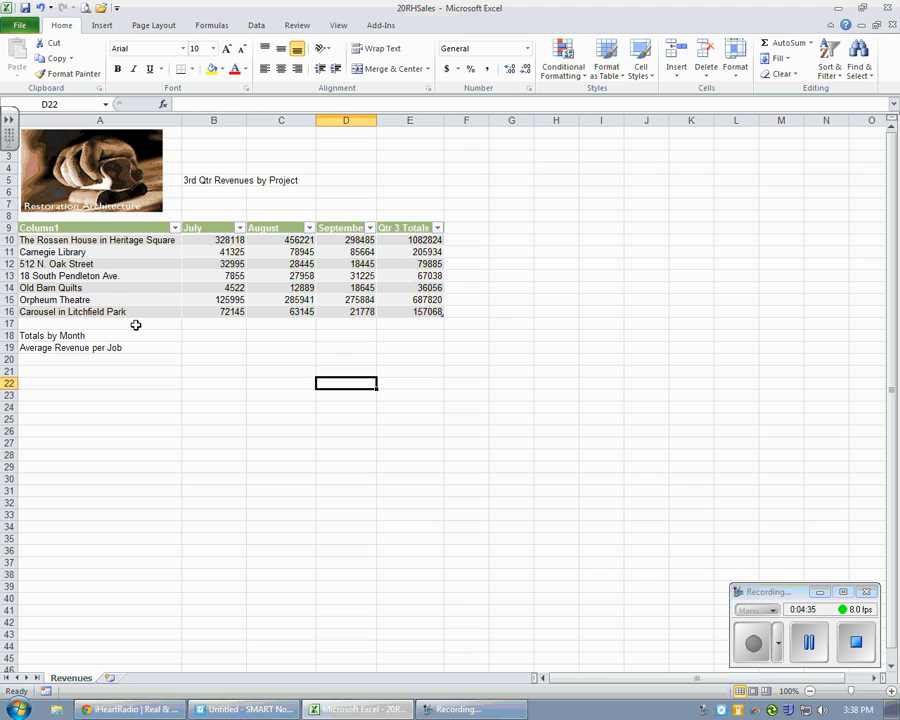
{"action": "left_click_drag", "start_coordinate": [108, 243], "coordinate": [108, 312]}
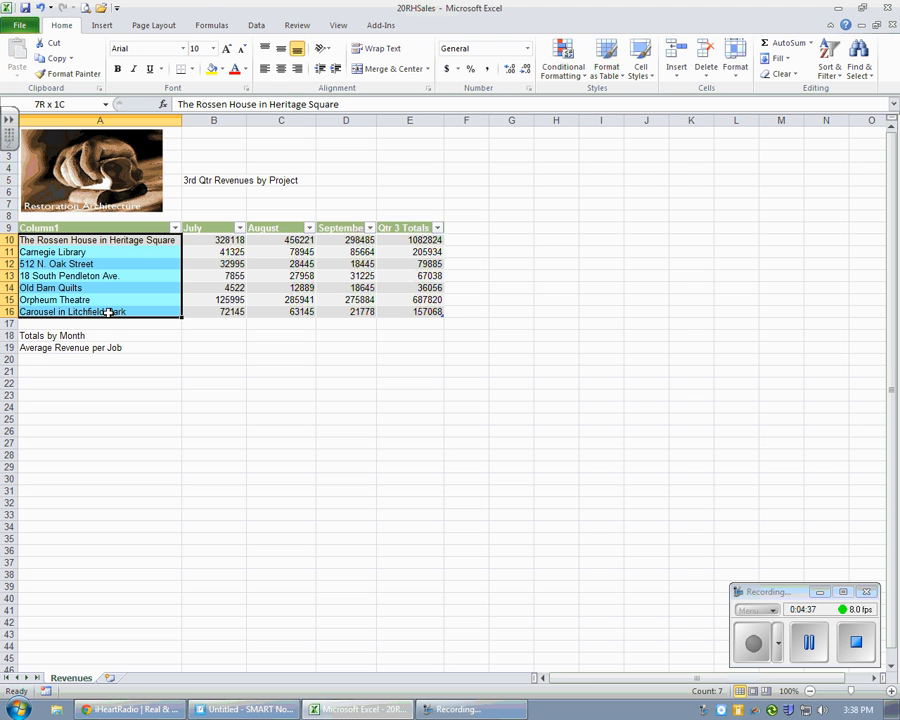
{"action": "left_click", "coordinate": [418, 240]}
{"action": "left_click_drag", "start_coordinate": [418, 240], "coordinate": [415, 311]}
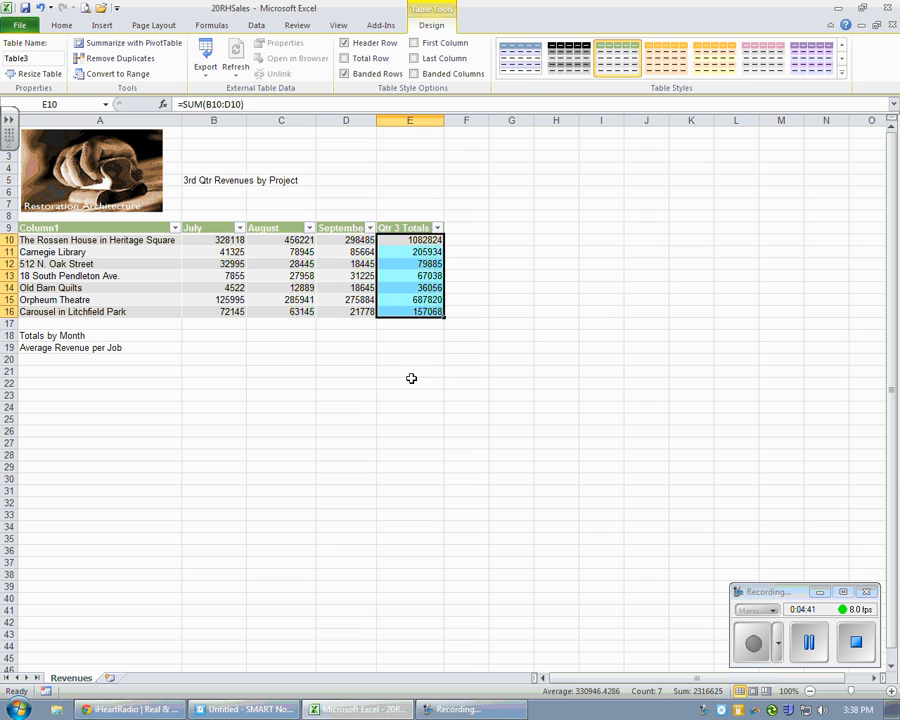
{"action": "left_click", "coordinate": [410, 381]}
Step: Turn on the First Column and Last Column style options for the revenue table
{"action": "left_click_drag", "start_coordinate": [92, 228], "coordinate": [410, 311]}
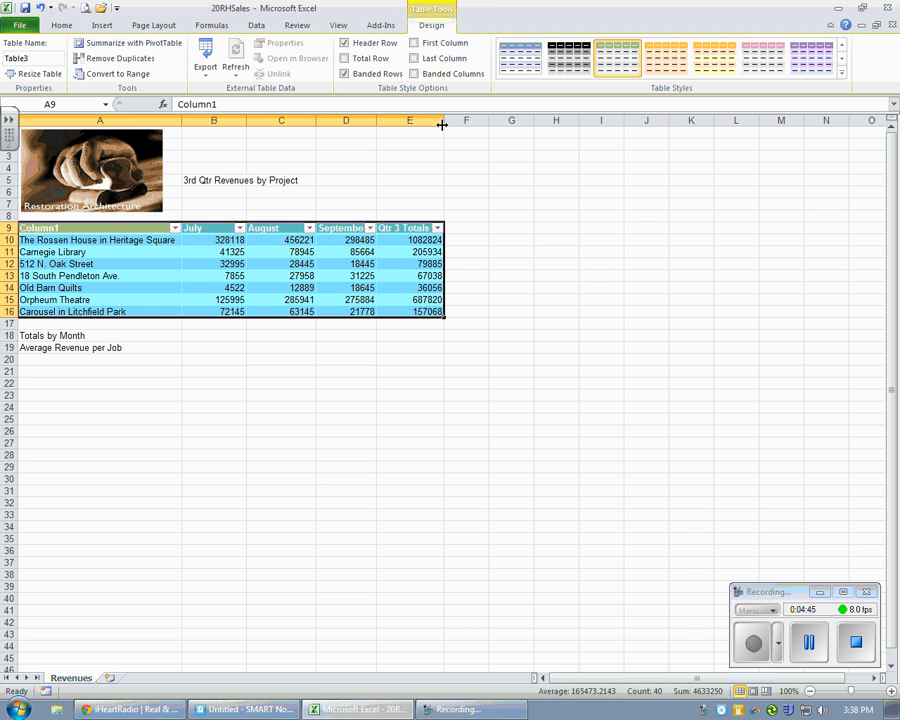
{"action": "left_click", "coordinate": [413, 43]}
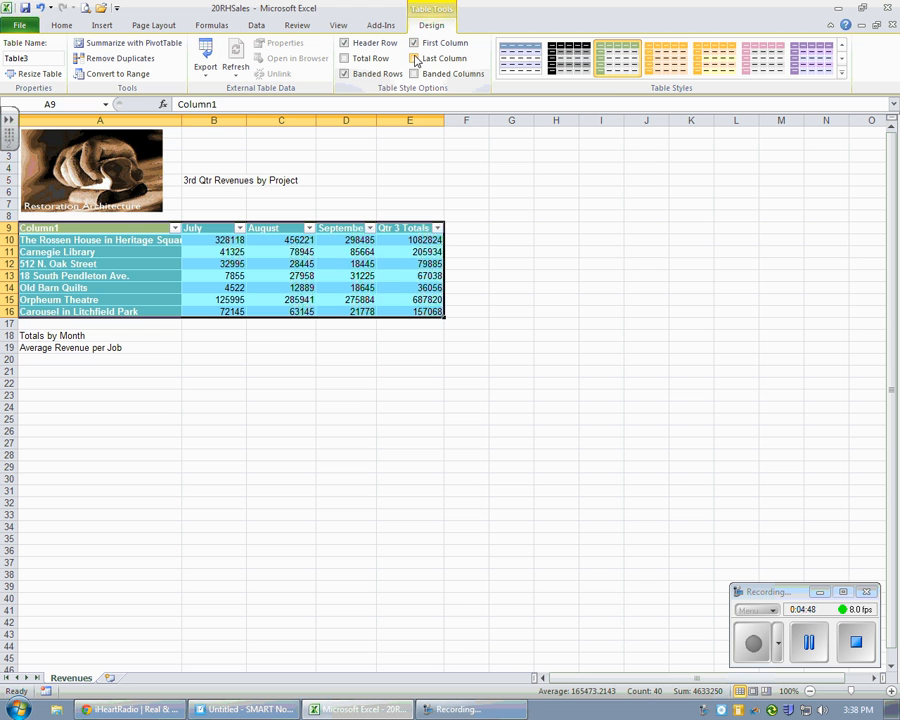
{"action": "left_click", "coordinate": [414, 58]}
{"action": "left_click", "coordinate": [344, 371]}
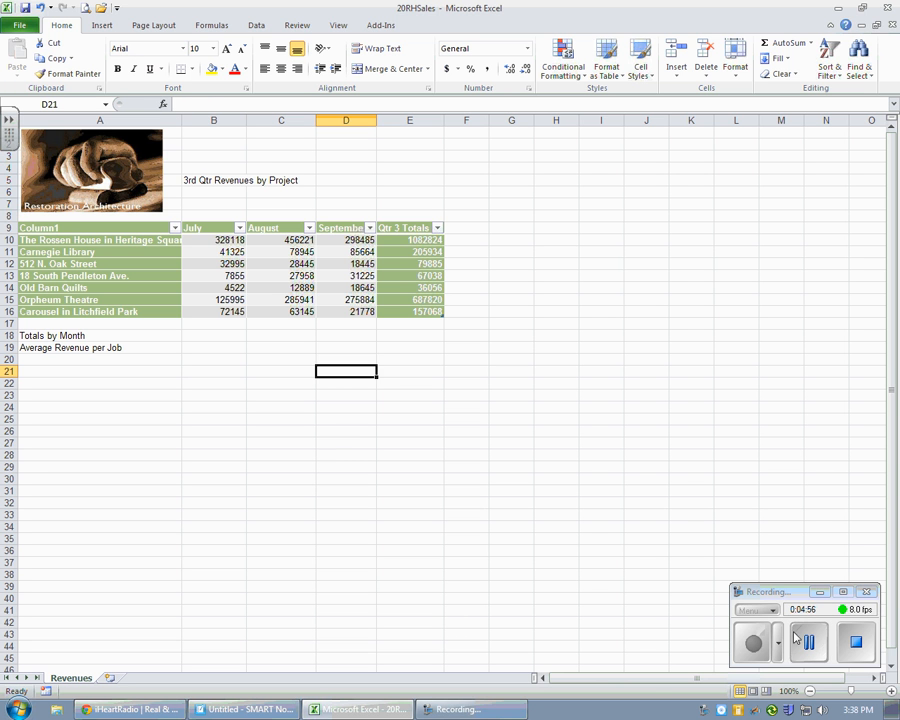
{"action": "left_click", "coordinate": [800, 640]}
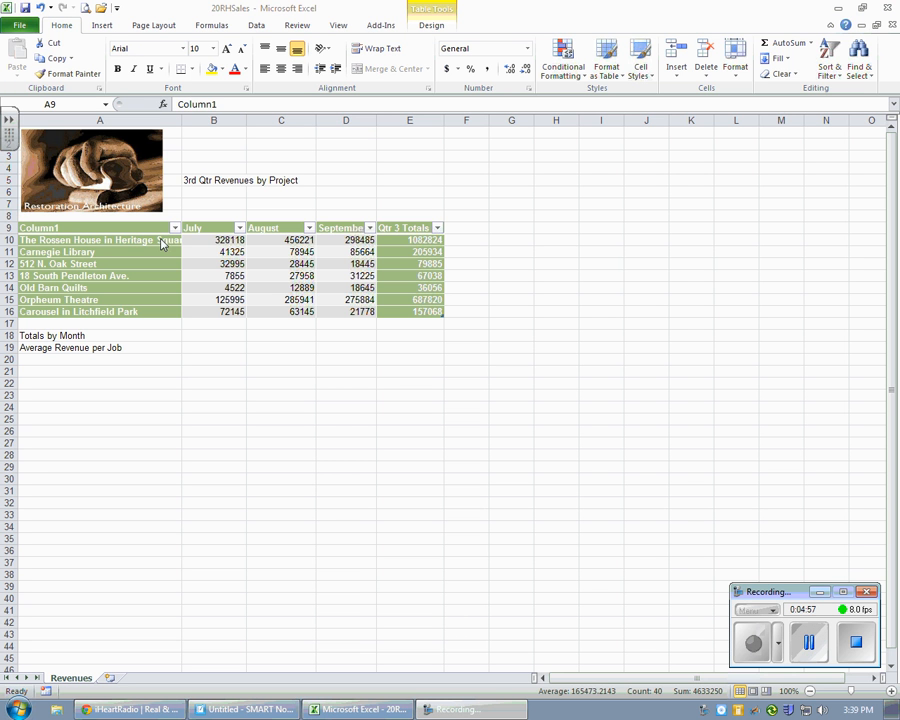
{"action": "left_click", "coordinate": [86, 223]}
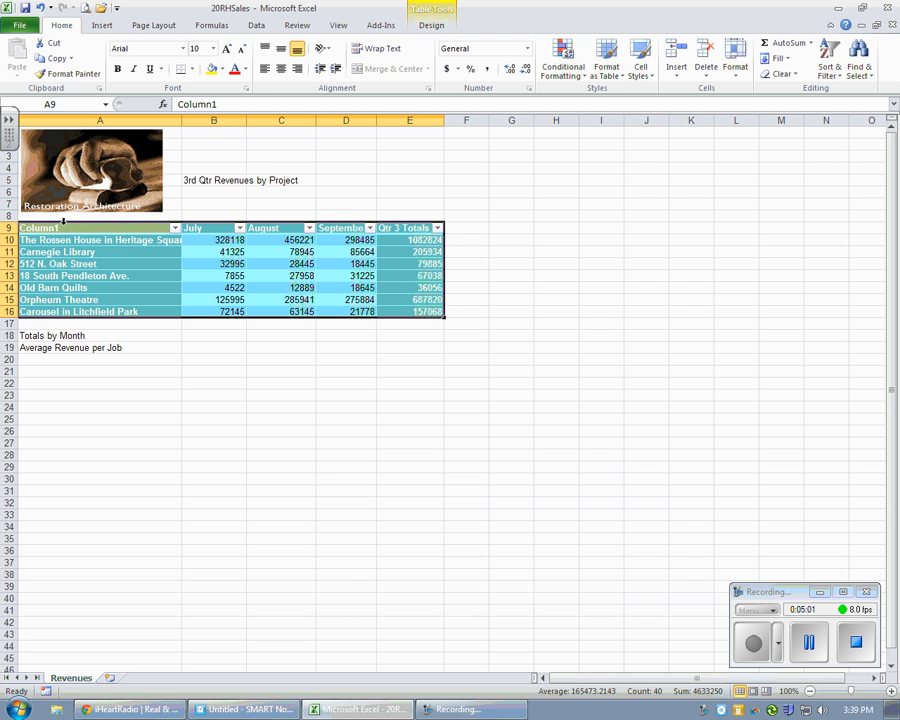
{"action": "left_click", "coordinate": [72, 103]}
{"action": "type", "text": "o"}
{"action": "left_click", "coordinate": [217, 369]}
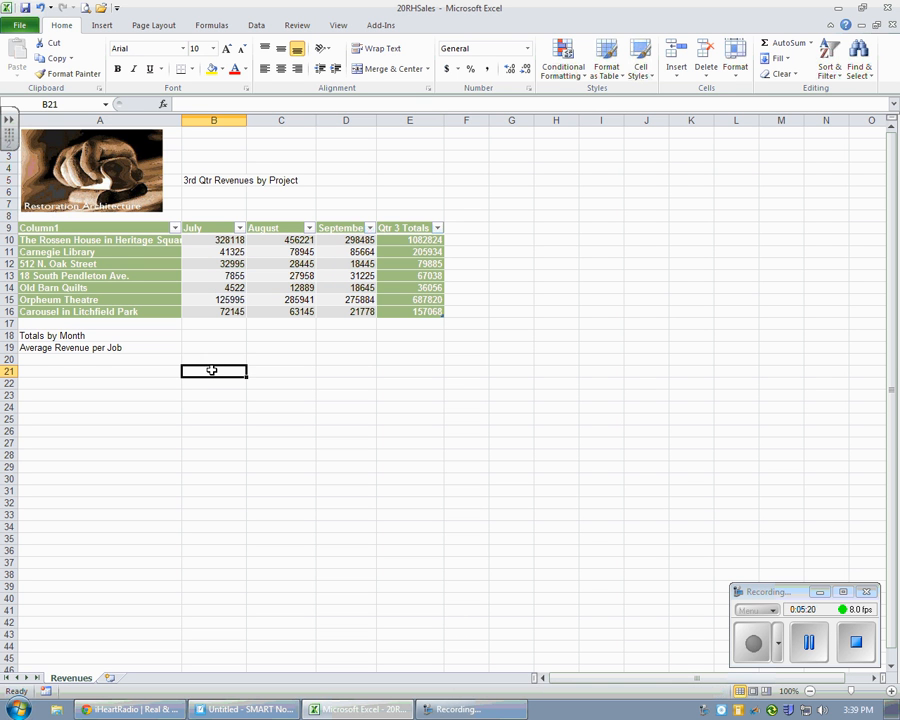
{"action": "left_click", "coordinate": [107, 105]}
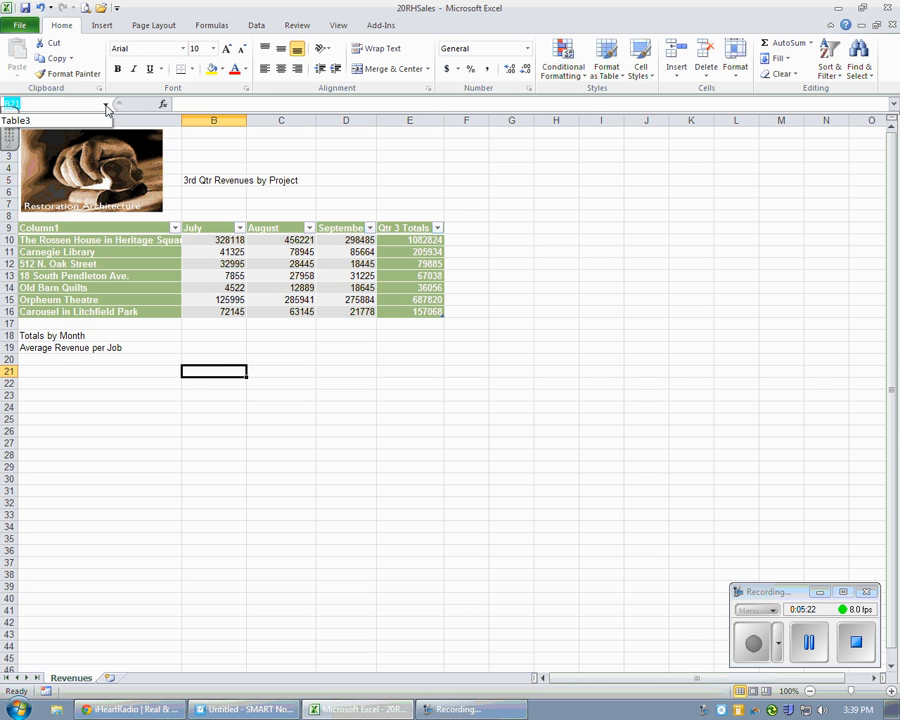
{"action": "left_click", "coordinate": [107, 108]}
{"action": "left_click", "coordinate": [370, 392]}
{"action": "left_click", "coordinate": [284, 288]}
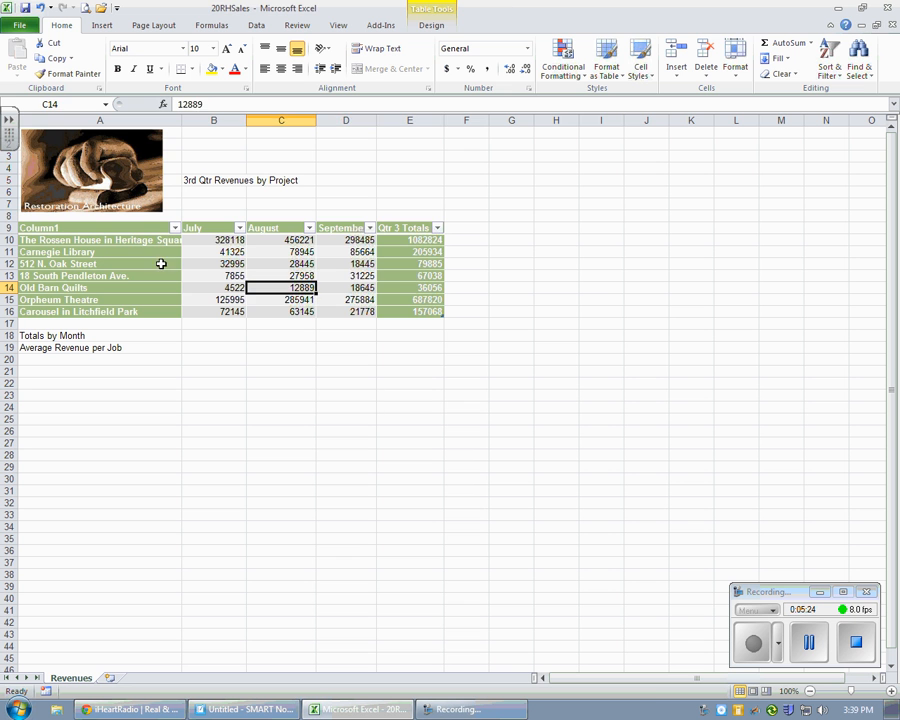
Step: Name the table range A9:E16 Qtr3Sale
{"action": "left_click_drag", "start_coordinate": [125, 228], "coordinate": [408, 310]}
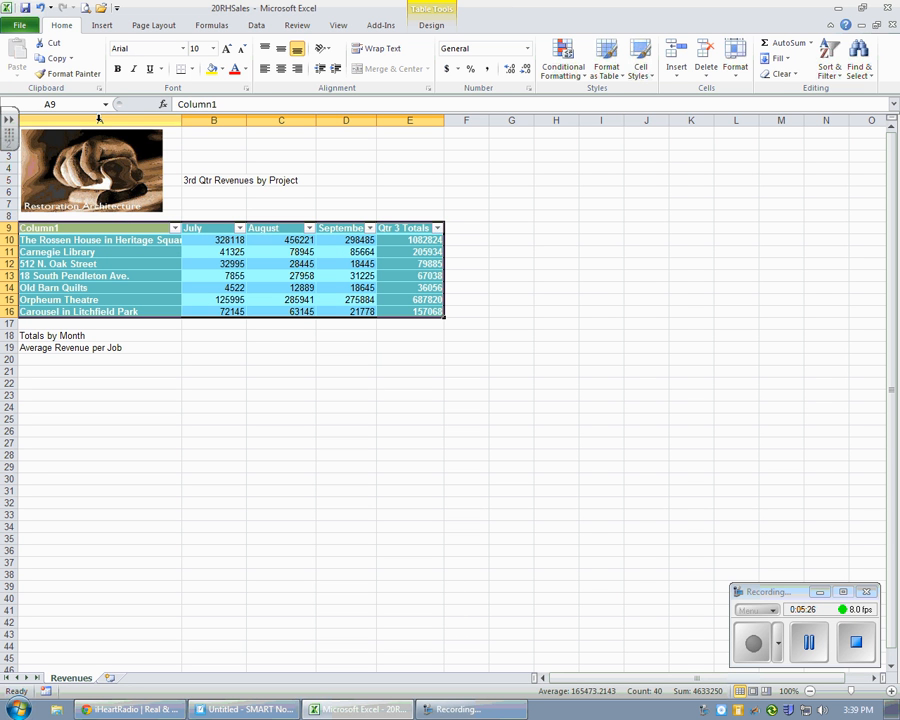
{"action": "left_click", "coordinate": [89, 106]}
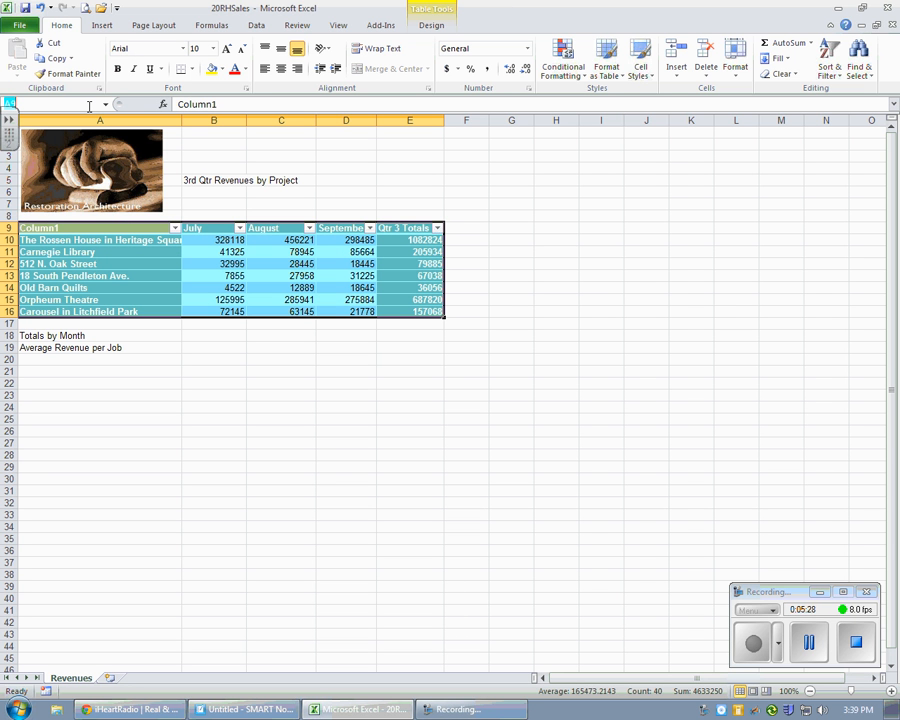
{"action": "type", "text": "Qtr3Sales"}
{"action": "key", "text": "Return"}
{"action": "left_click", "coordinate": [191, 502]}
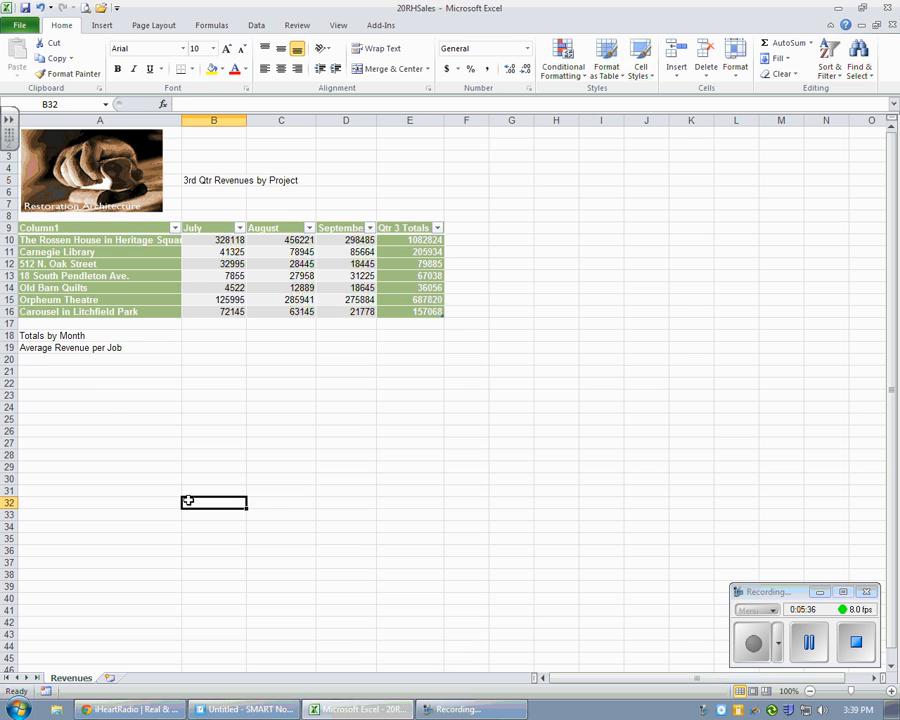
Step: Apply the Accent1 cell style to the Totals by Month and Average Revenue per Job labels in A18:A19
{"action": "left_click_drag", "start_coordinate": [68, 335], "coordinate": [62, 346]}
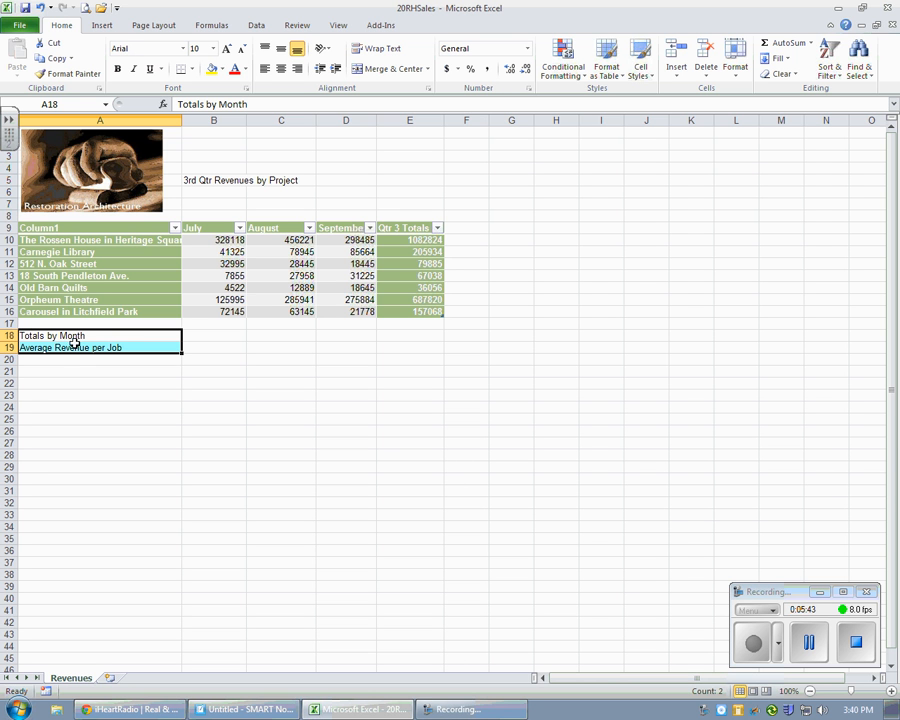
{"action": "left_click", "coordinate": [638, 75]}
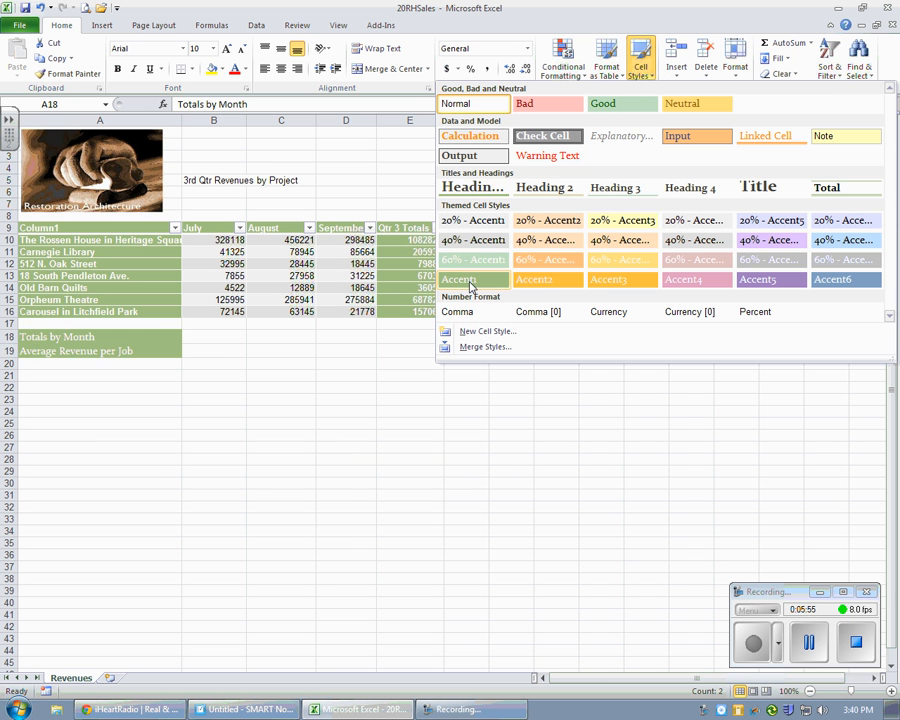
{"action": "left_click", "coordinate": [465, 281]}
Step: Apply the 40% - Accent1 cell style to the empty summary cells B18:D19
{"action": "left_click_drag", "start_coordinate": [214, 336], "coordinate": [339, 350]}
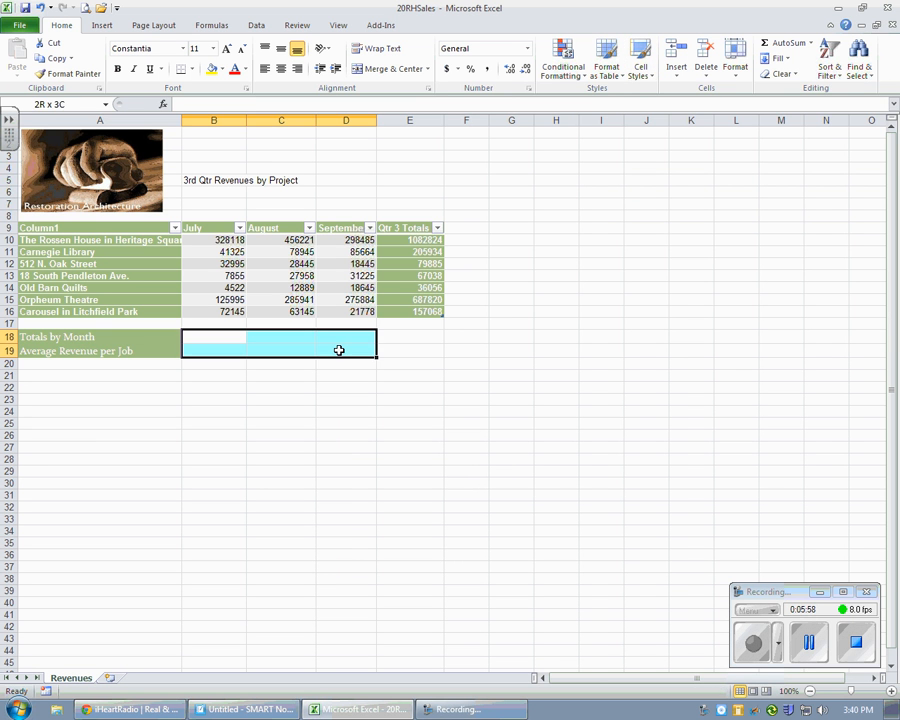
{"action": "left_click", "coordinate": [644, 78]}
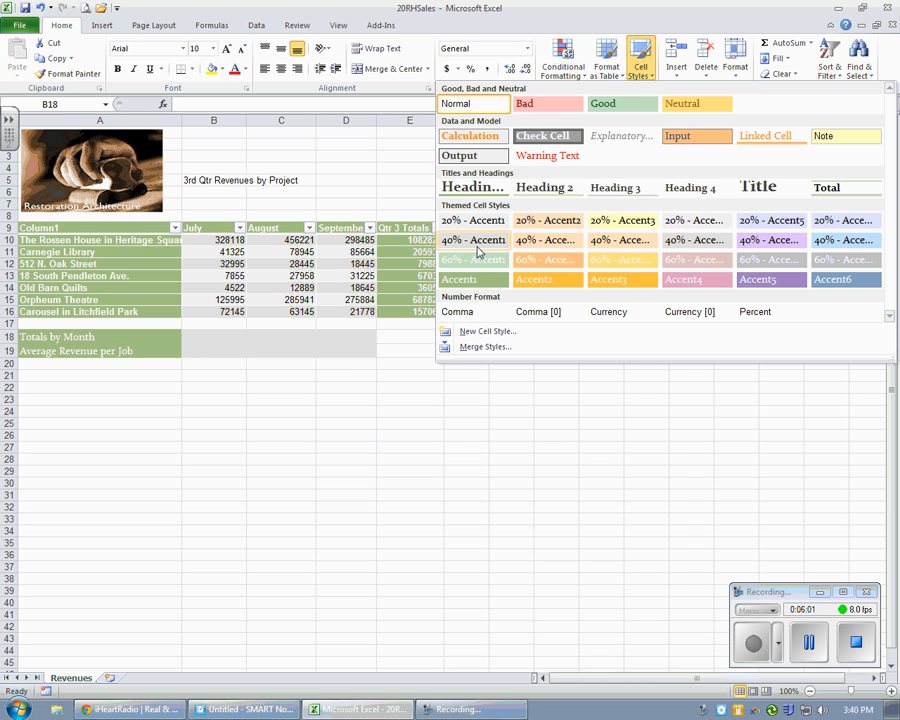
{"action": "left_click", "coordinate": [476, 252]}
{"action": "left_click", "coordinate": [382, 430]}
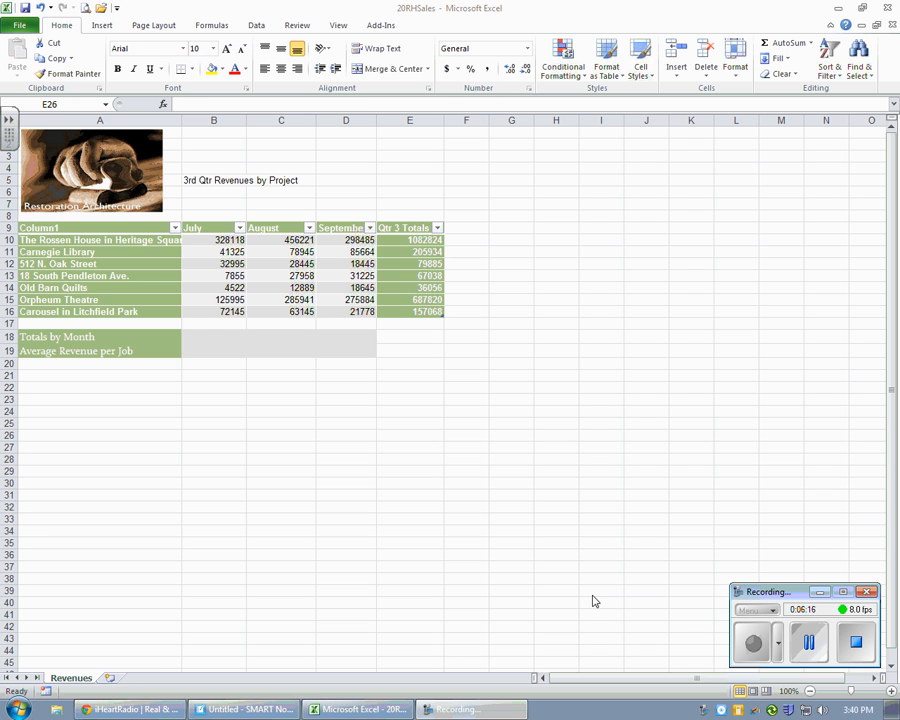
Step: Total the July column of the table in B18 with a SUM formula and fill it across to D18
{"action": "left_click", "coordinate": [213, 336]}
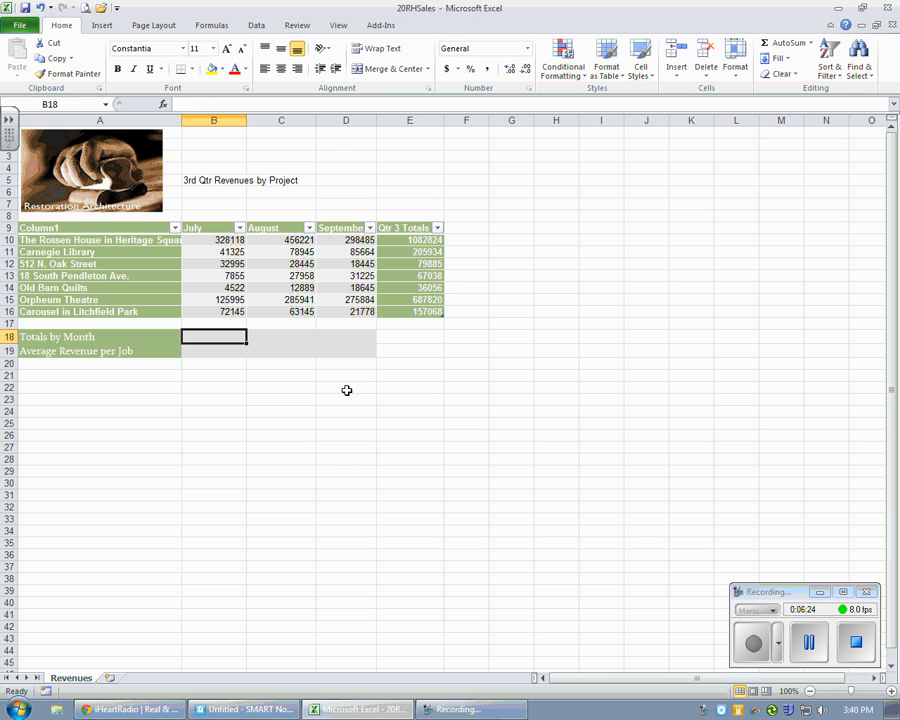
{"action": "type", "text": "=Sum"}
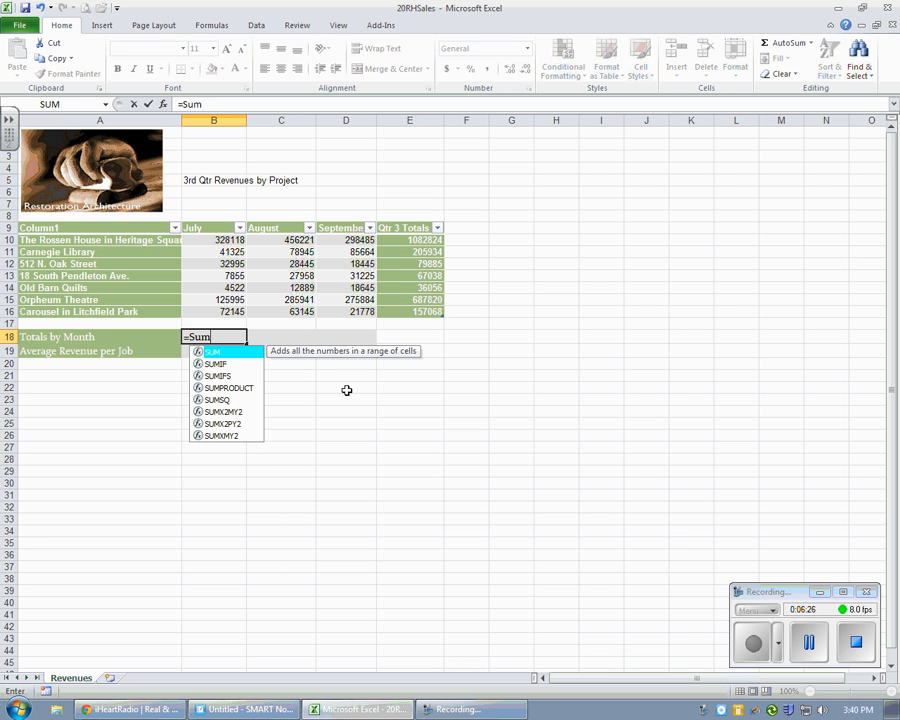
{"action": "double_click", "coordinate": [218, 353]}
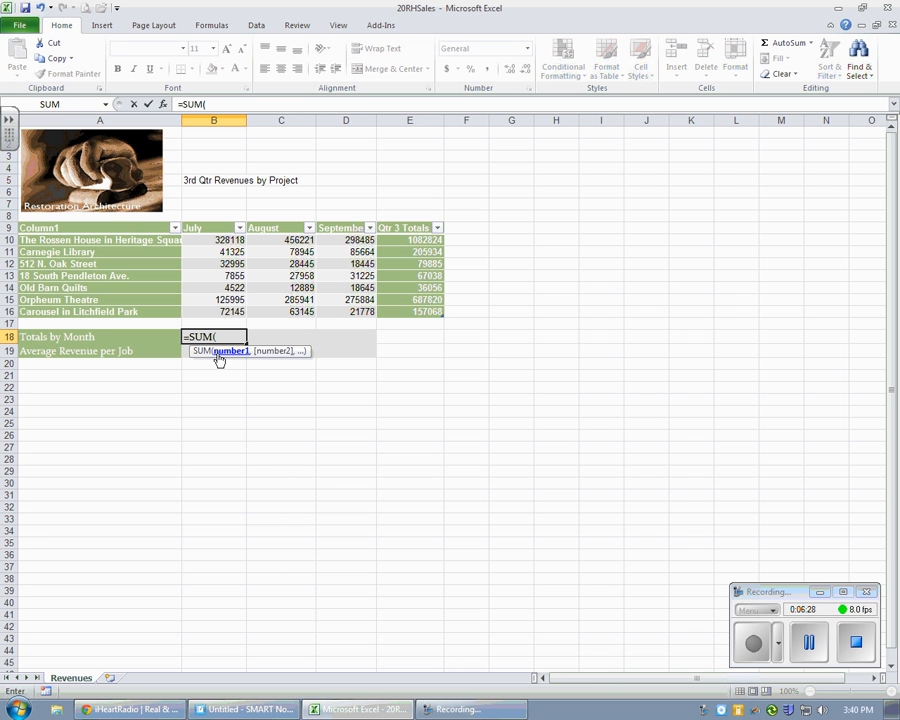
{"action": "left_click", "coordinate": [226, 240]}
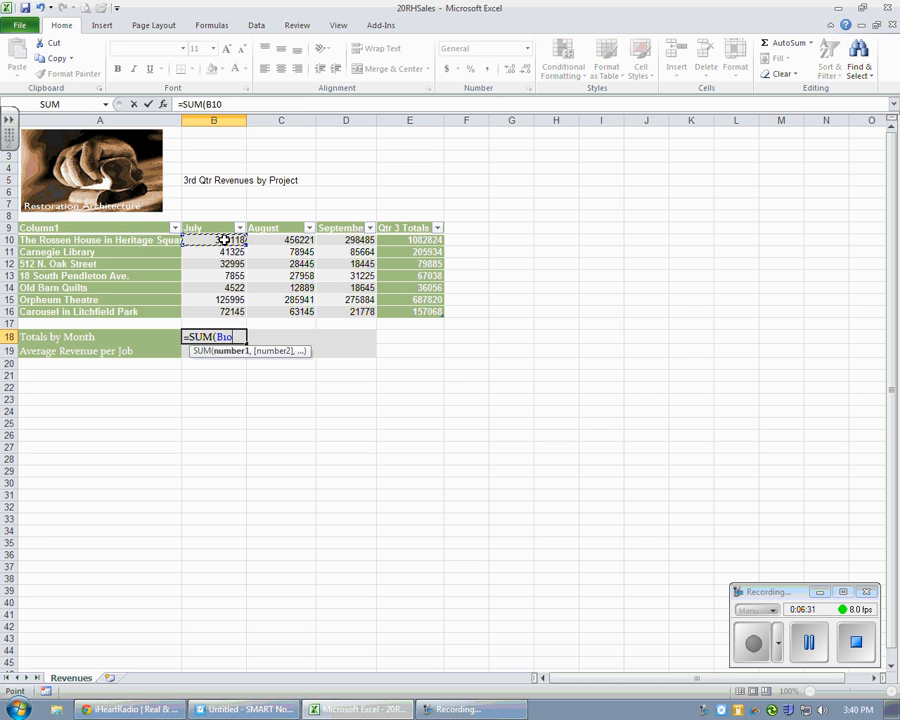
{"action": "left_click_drag", "start_coordinate": [226, 240], "coordinate": [227, 311]}
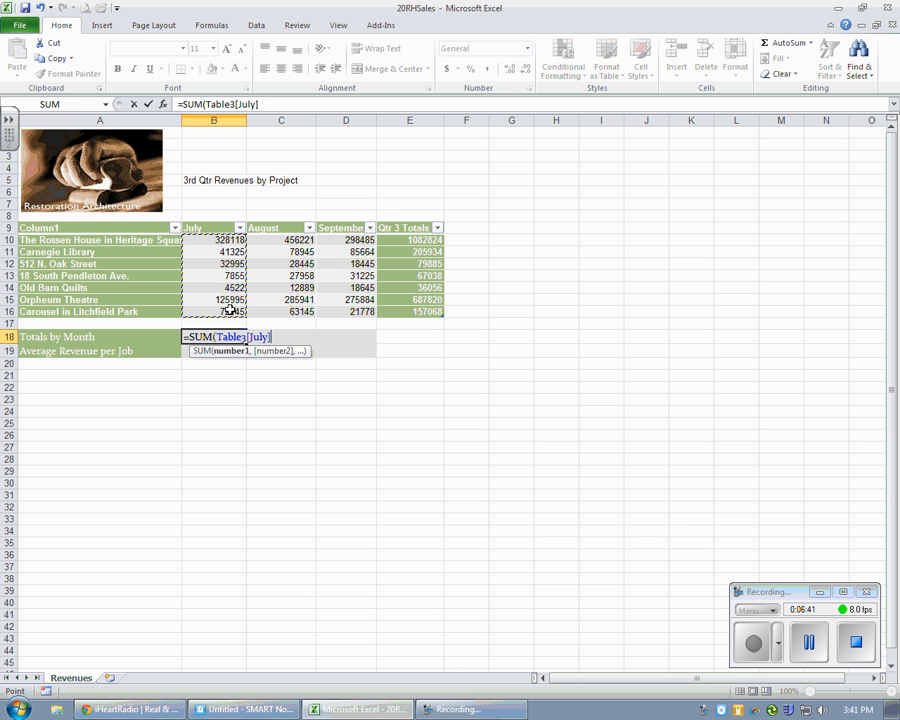
{"action": "key", "text": "Return"}
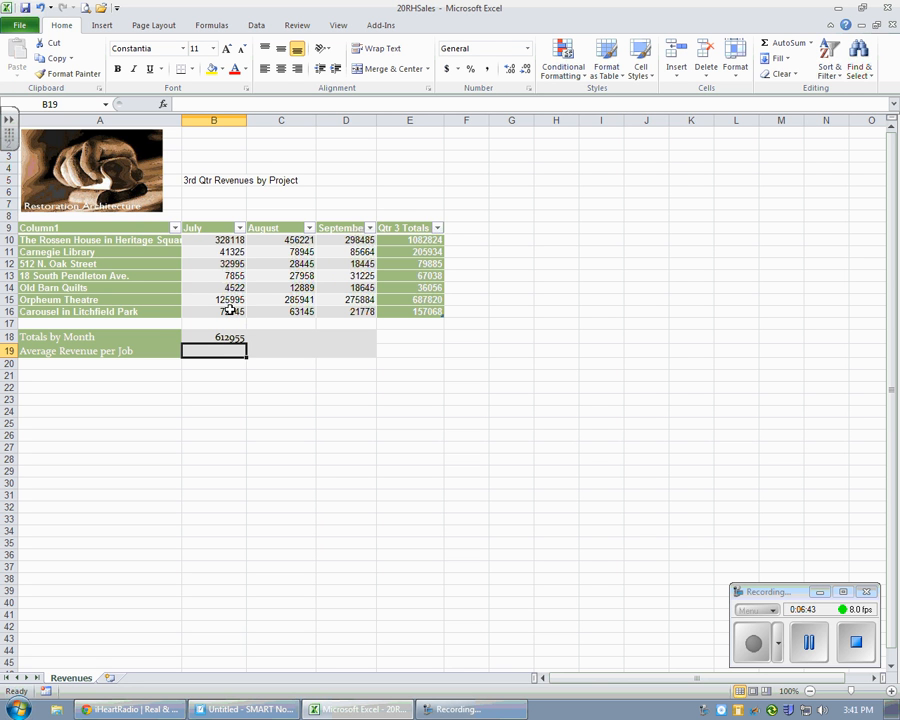
{"action": "left_click", "coordinate": [233, 337]}
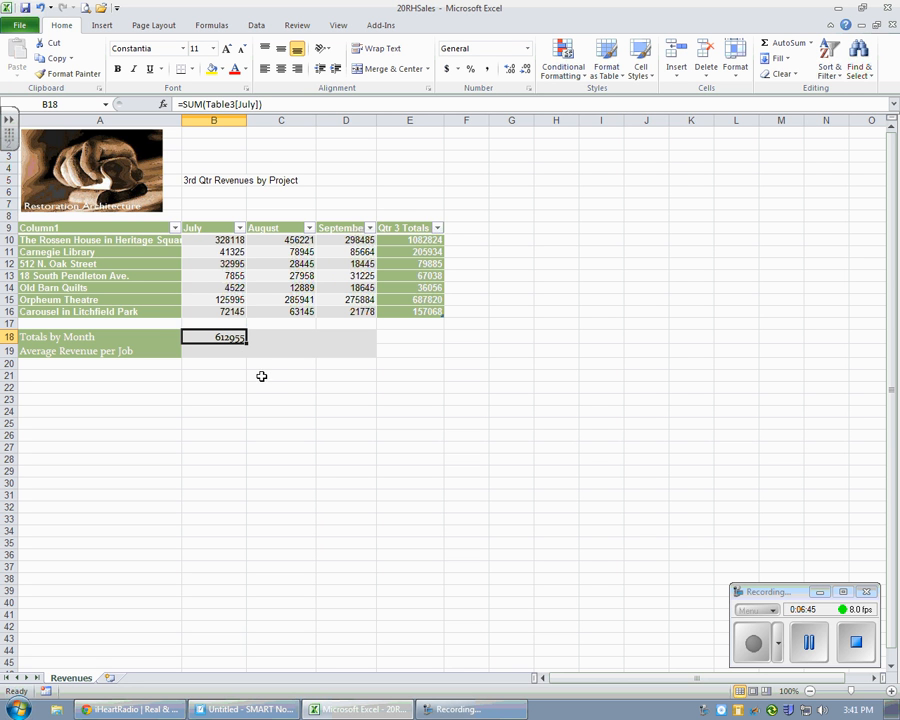
{"action": "left_click_drag", "start_coordinate": [247, 343], "coordinate": [372, 345]}
Step: Average the July column of the table in B19 with an AVERAGE formula and fill it across to D19
{"action": "left_click", "coordinate": [232, 351]}
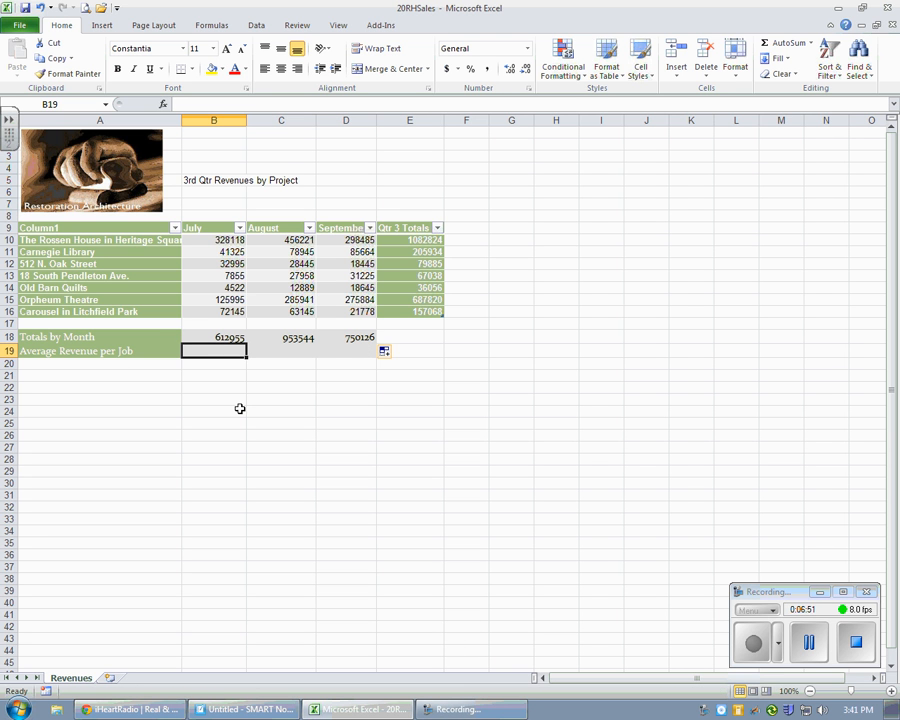
{"action": "type", "text": "="}
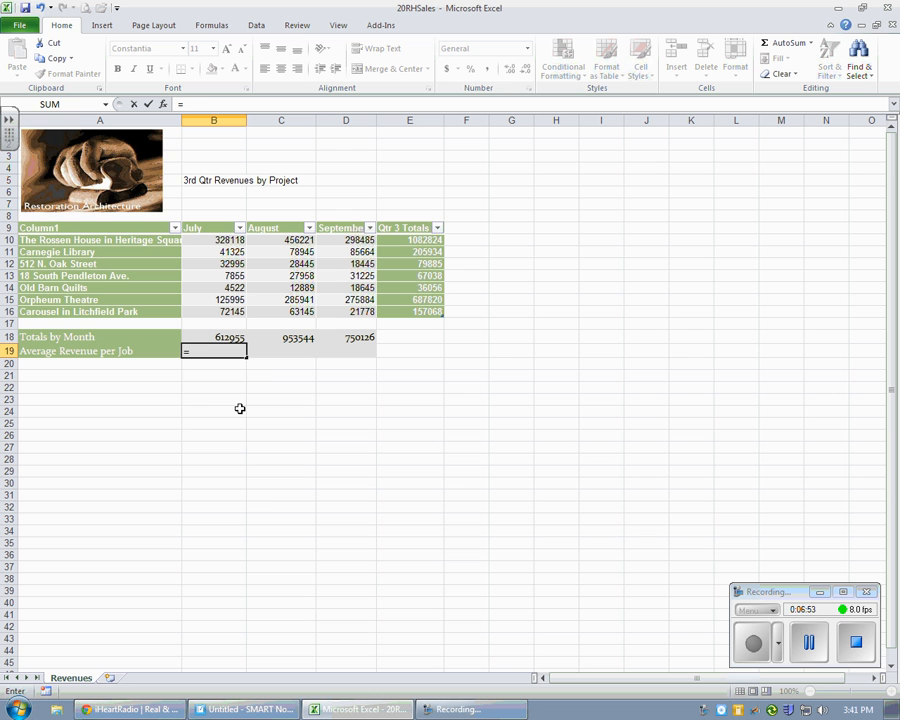
{"action": "type", "text": "Aver"}
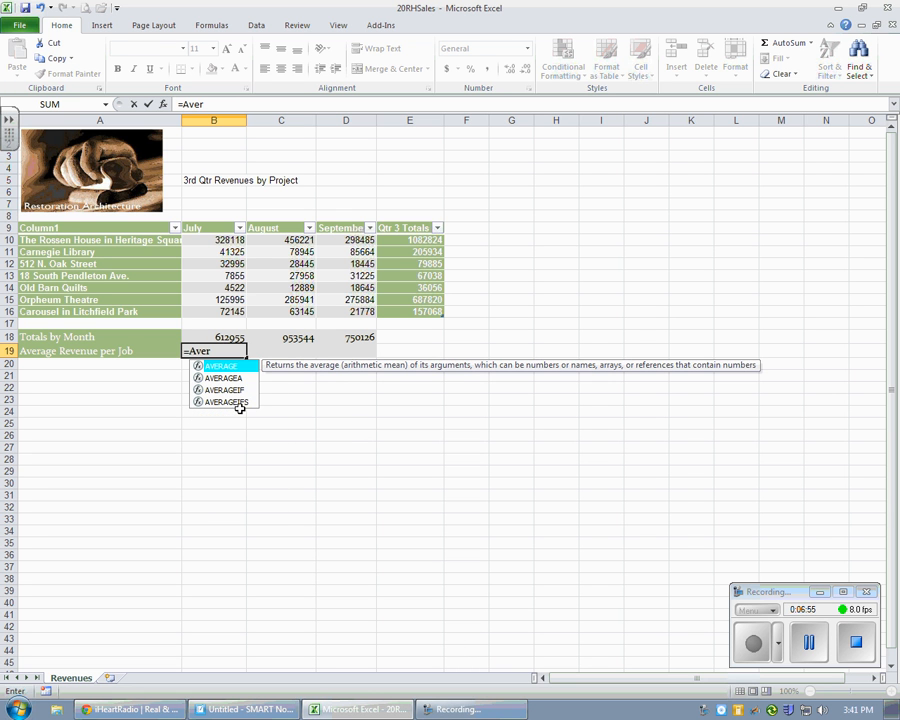
{"action": "double_click", "coordinate": [230, 366]}
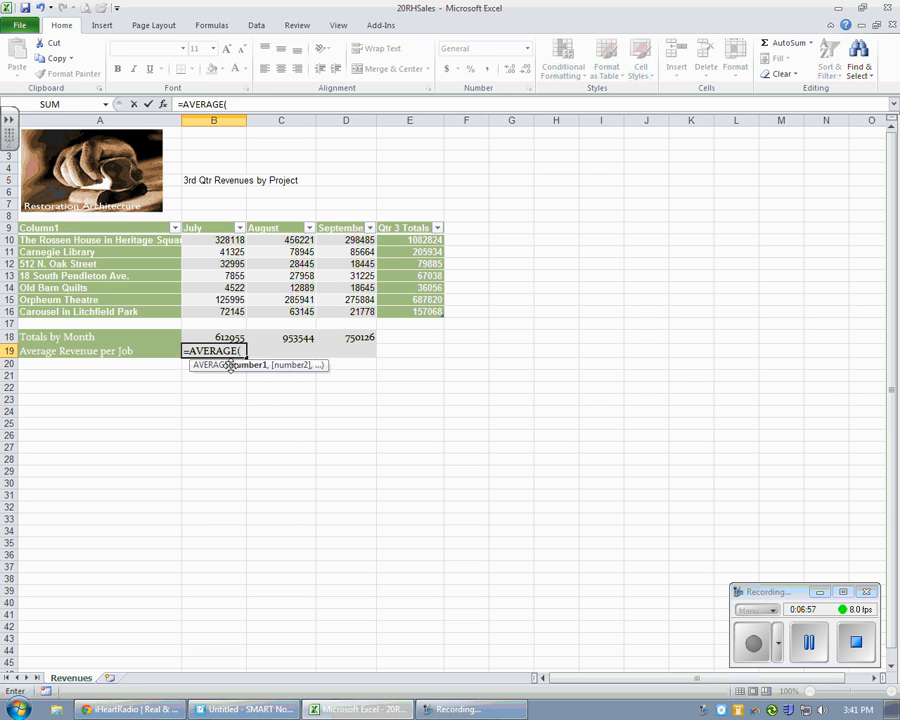
{"action": "left_click_drag", "start_coordinate": [231, 240], "coordinate": [230, 312]}
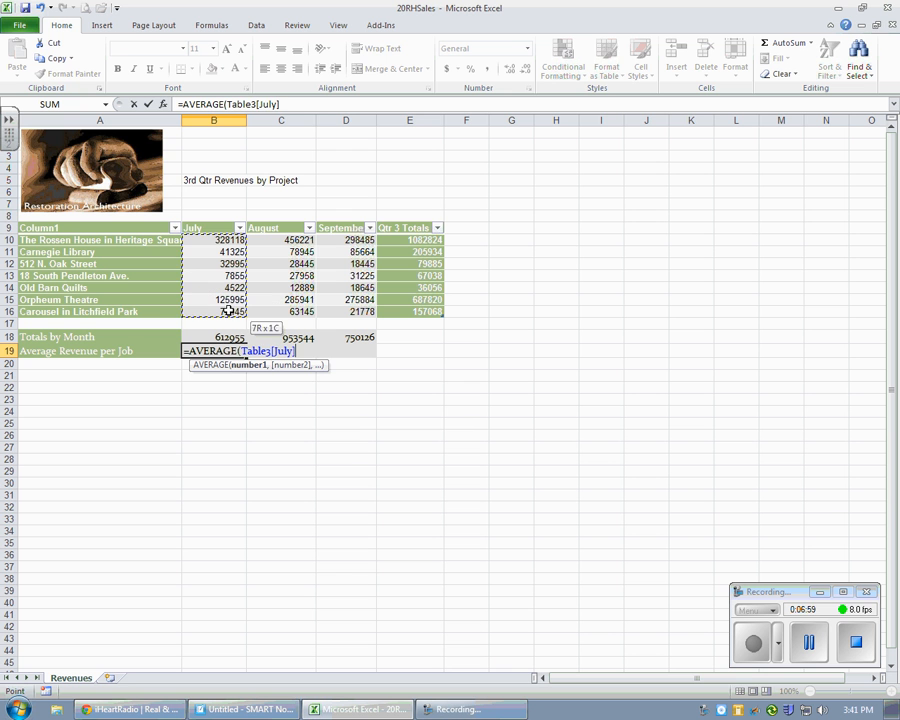
{"action": "type", "text": ")"}
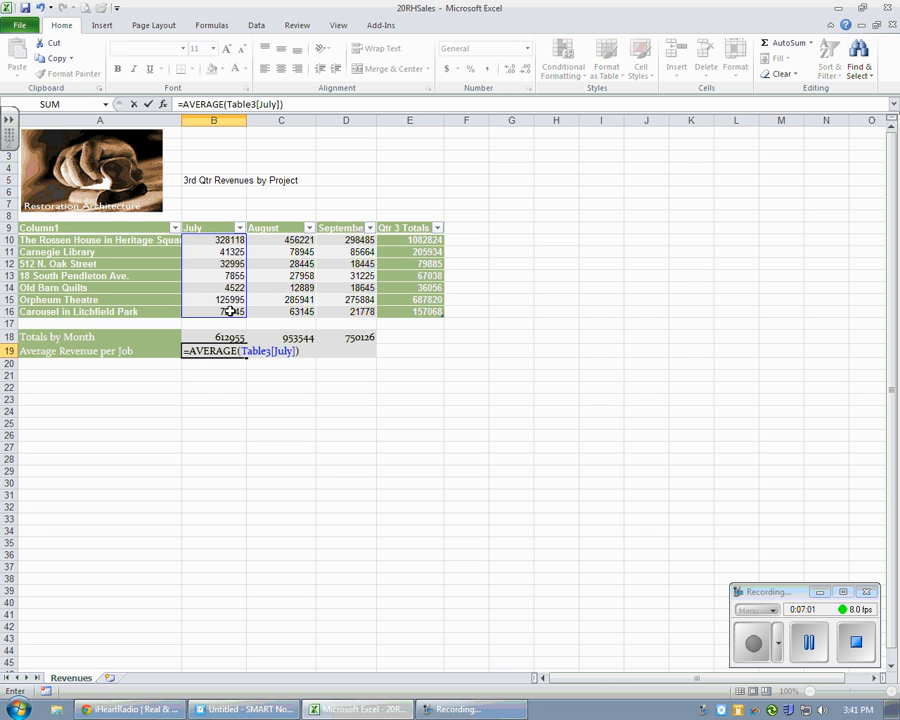
{"action": "key", "text": "Return"}
{"action": "left_click", "coordinate": [234, 351]}
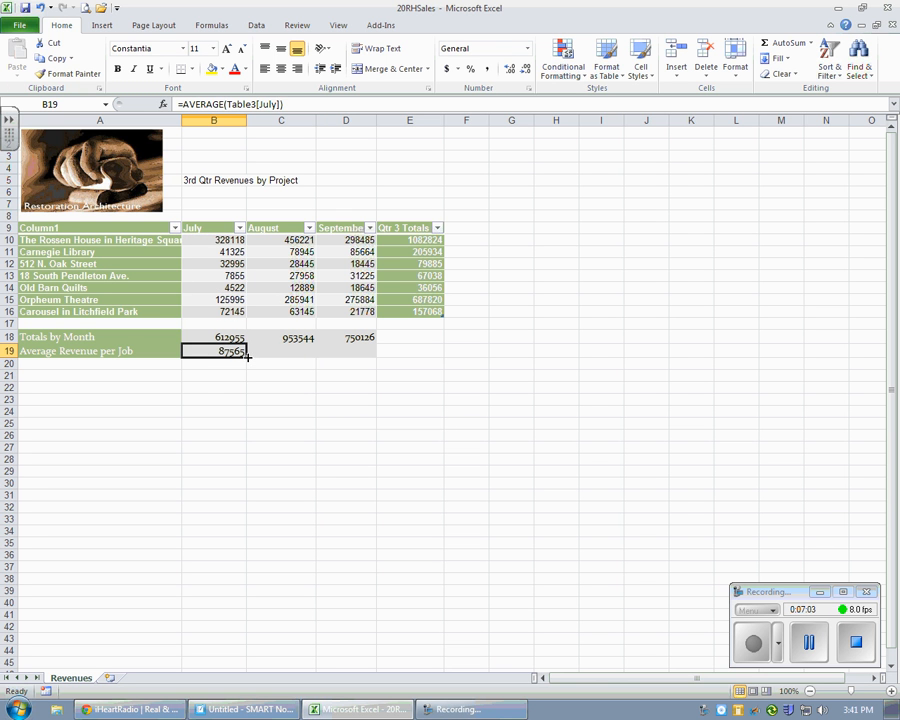
{"action": "left_click_drag", "start_coordinate": [247, 356], "coordinate": [368, 353]}
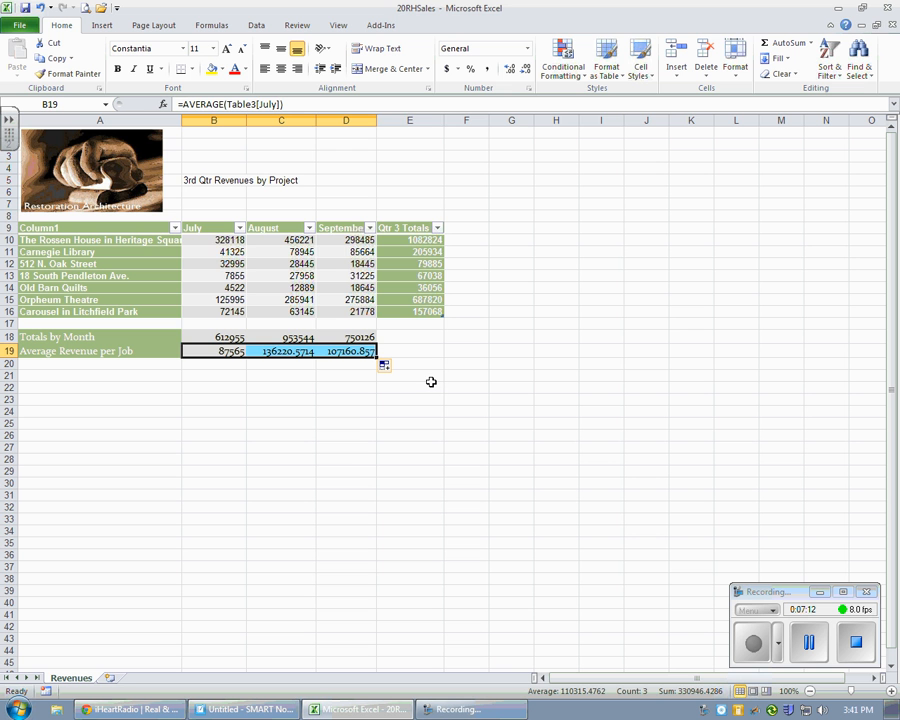
Step: Apply the Currency number format to the revenue figures in B10:E16 and the summary values in B18:D19
{"action": "left_click_drag", "start_coordinate": [236, 240], "coordinate": [430, 316]}
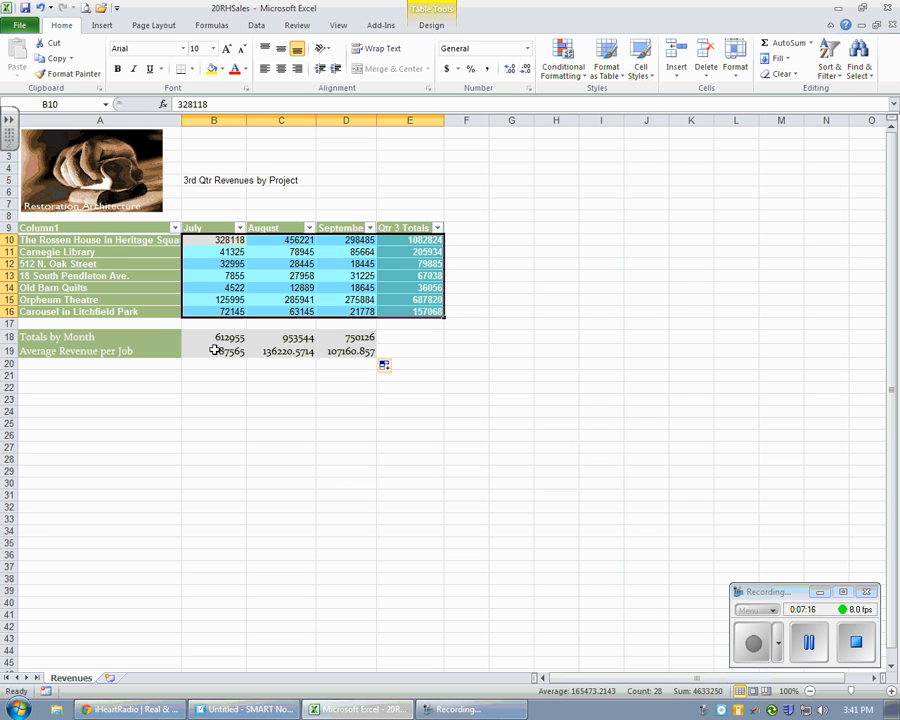
{"action": "left_click_drag", "start_coordinate": [215, 337], "coordinate": [353, 349], "text": "ctrl"}
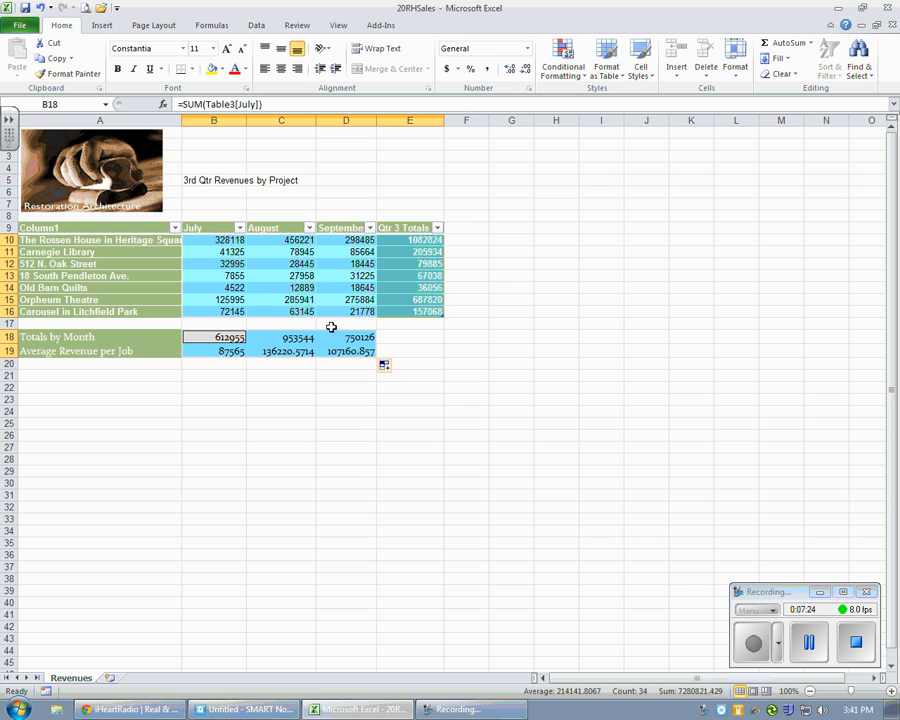
{"action": "left_click", "coordinate": [527, 48]}
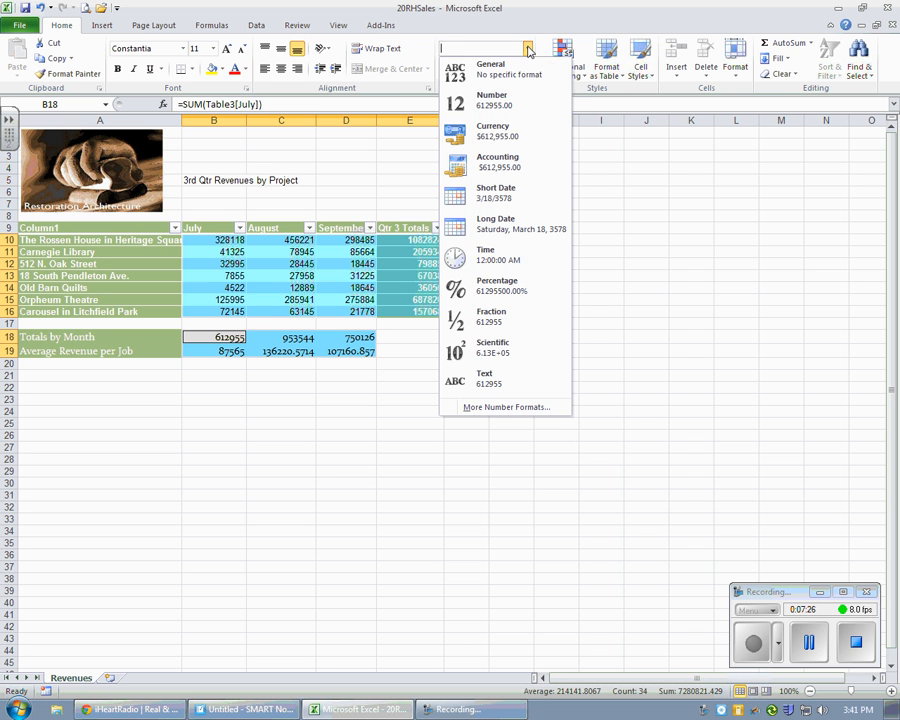
{"action": "left_click", "coordinate": [492, 132]}
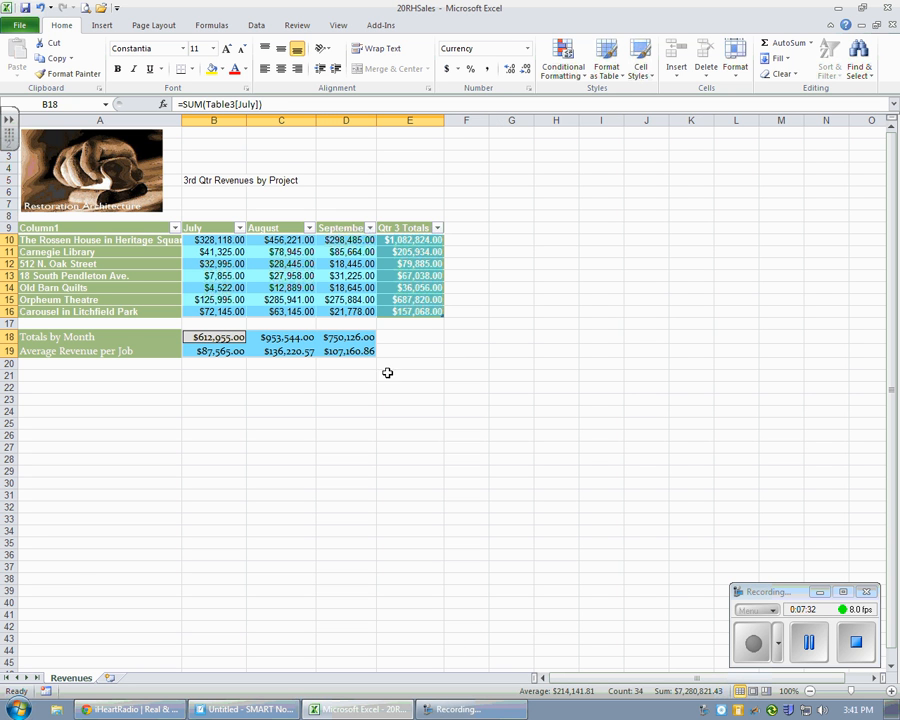
Step: Try one decimal place and the Accounting format on the selected revenue figures, returning them to Currency with two decimals
{"action": "left_click", "coordinate": [526, 70]}
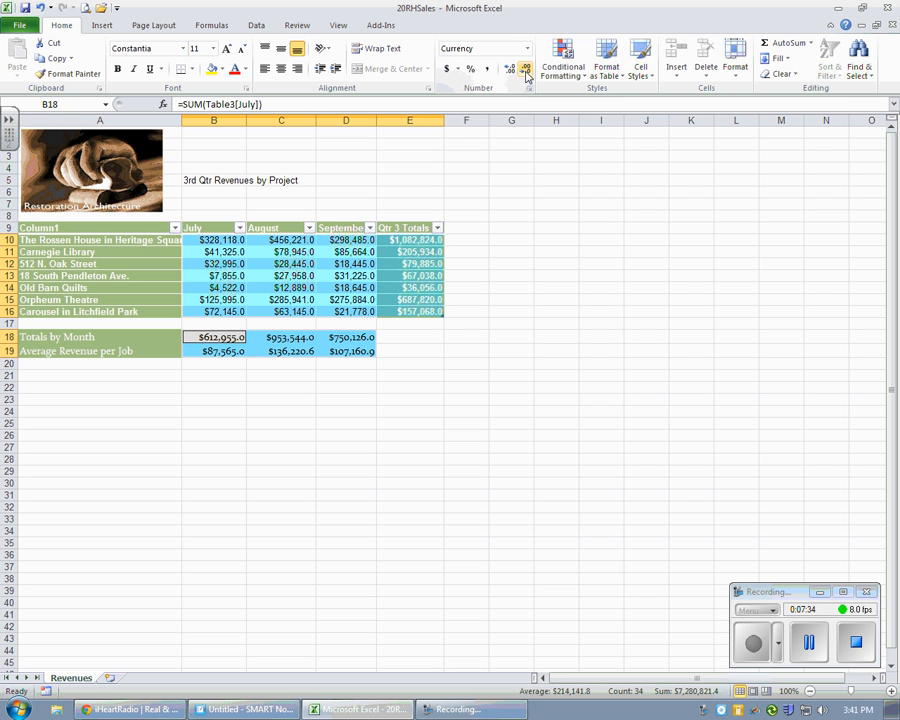
{"action": "left_click", "coordinate": [510, 70]}
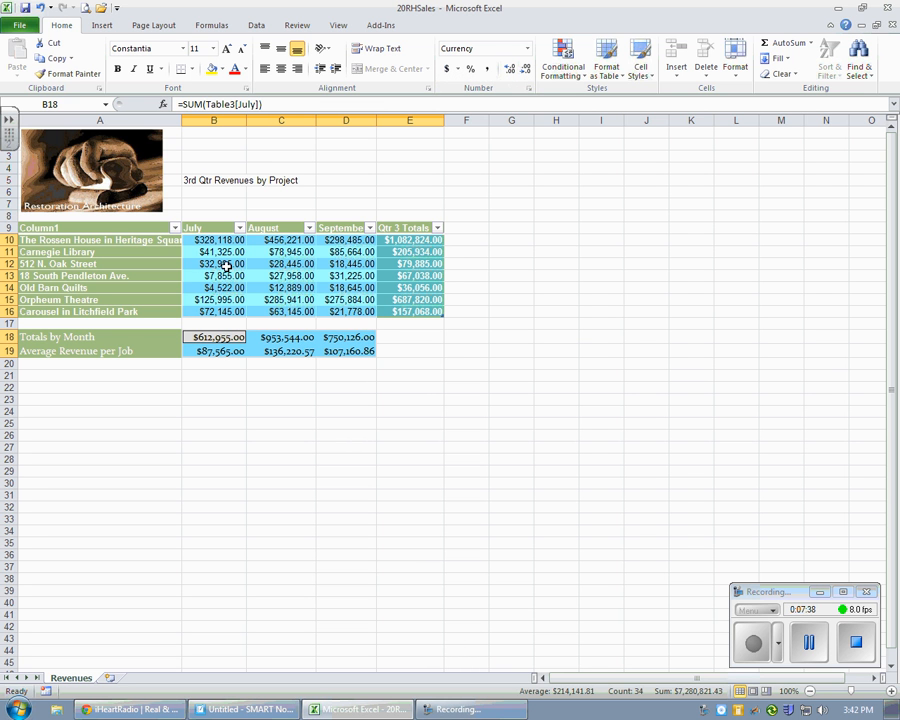
{"action": "left_click", "coordinate": [530, 52]}
{"action": "left_click", "coordinate": [515, 160]}
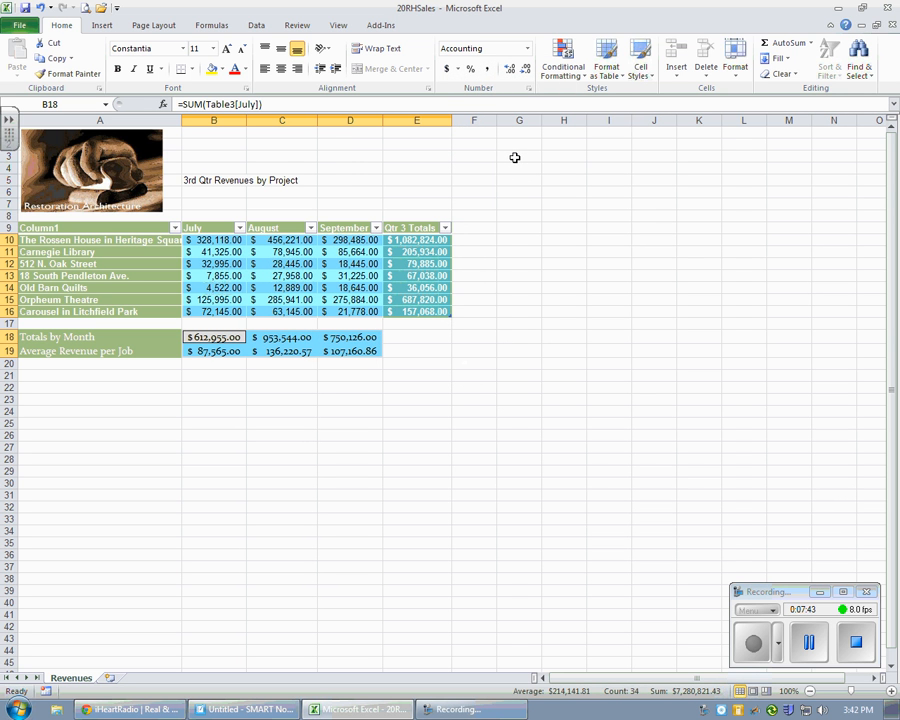
{"action": "left_click", "coordinate": [527, 48]}
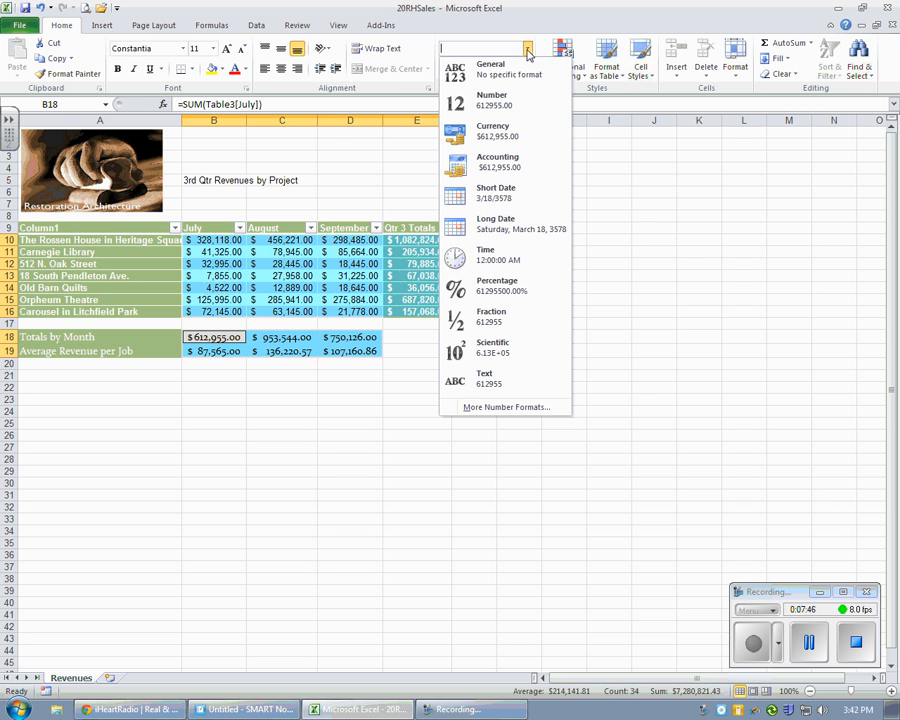
{"action": "left_click", "coordinate": [510, 138]}
{"action": "left_click", "coordinate": [453, 335]}
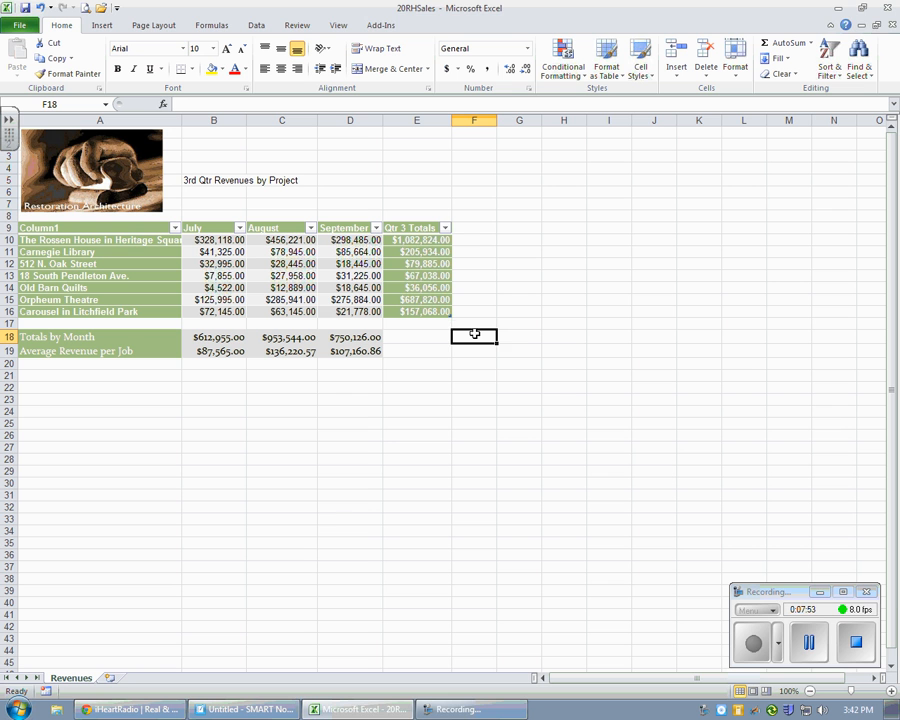
{"action": "left_click", "coordinate": [752, 647]}
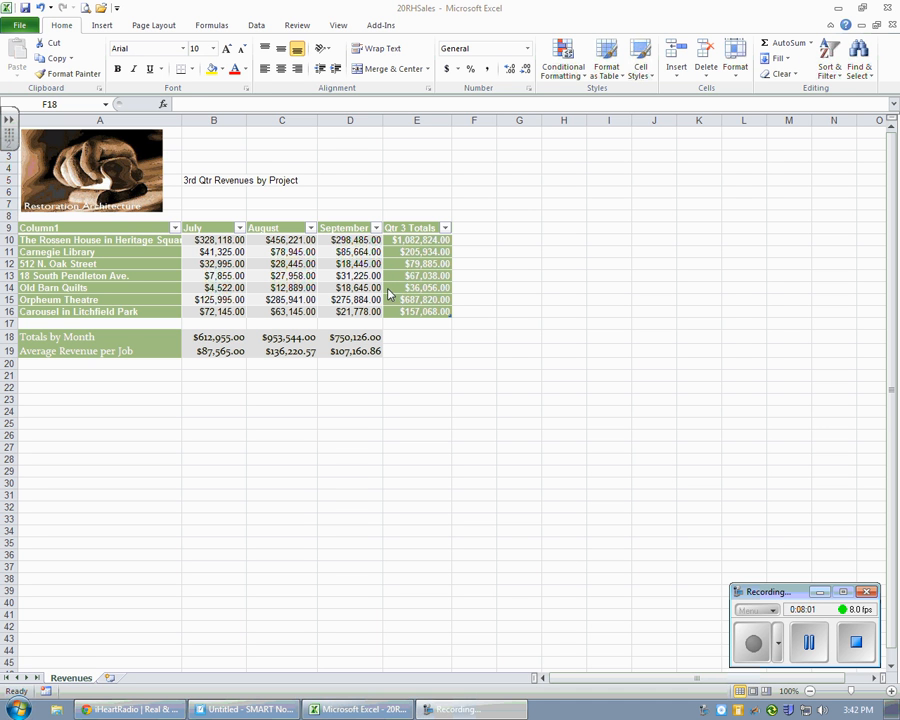
Step: Insert the comment "completed" on the September value of 512 N. Oak Street (D12) and shrink its box to fit the text
{"action": "left_click", "coordinate": [354, 260]}
{"action": "left_click", "coordinate": [355, 263]}
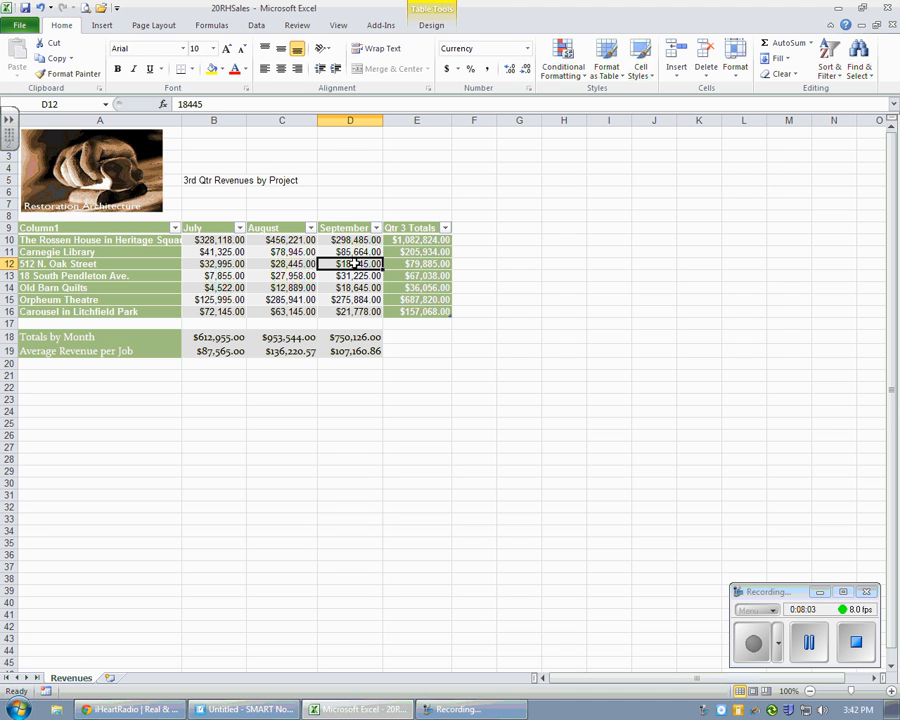
{"action": "right_click", "coordinate": [356, 263]}
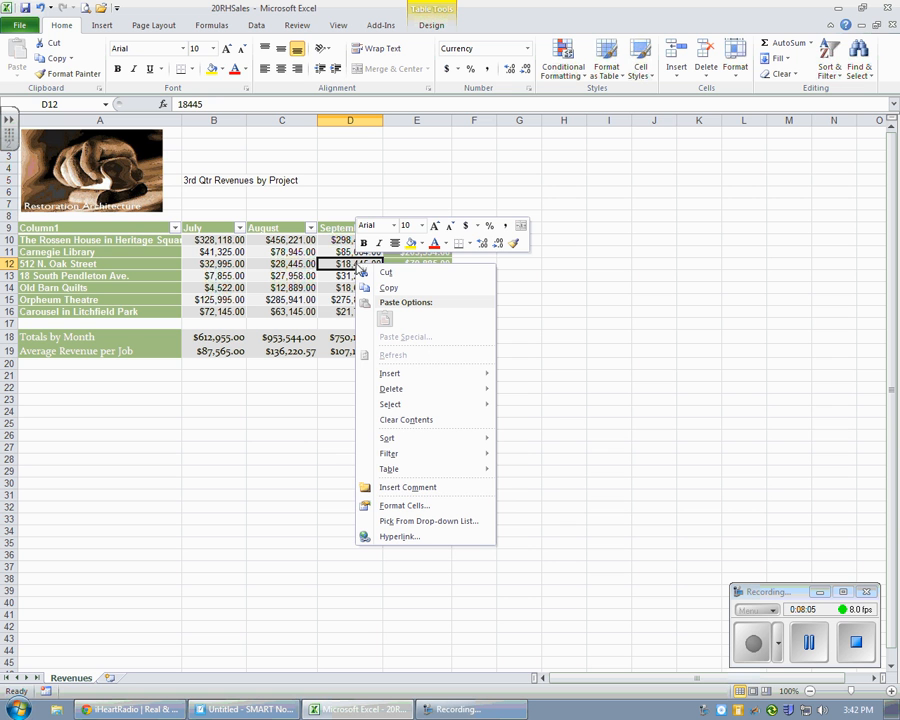
{"action": "left_click", "coordinate": [420, 490]}
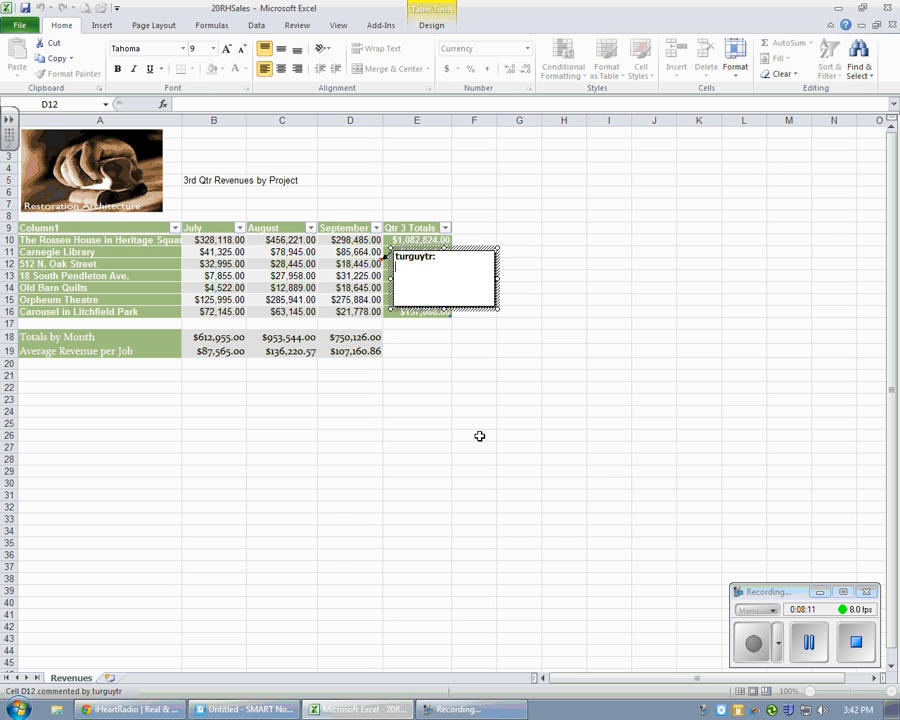
{"action": "type", "text": "completed"}
{"action": "left_click_drag", "start_coordinate": [497, 309], "coordinate": [452, 285]}
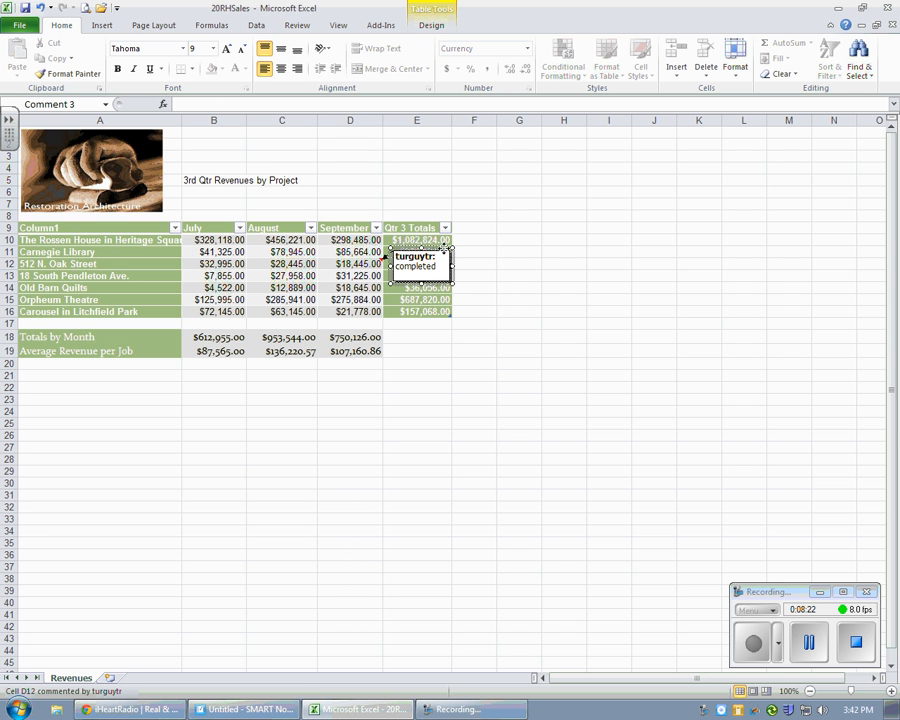
Step: Change the font color of the comment on D12 to red and check how the comment displays
{"action": "right_click", "coordinate": [449, 257]}
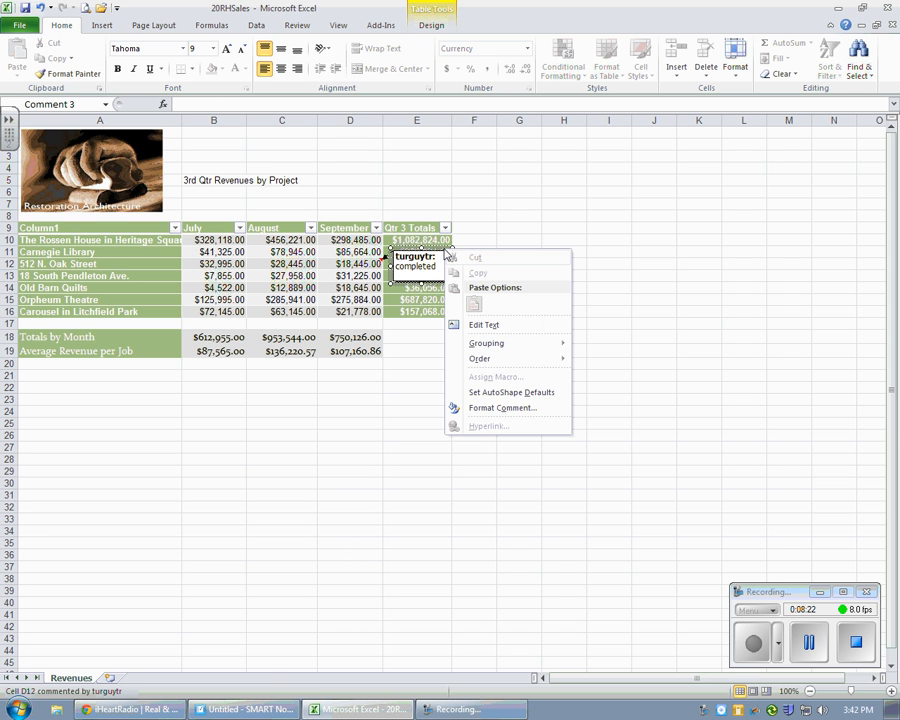
{"action": "left_click", "coordinate": [485, 321]}
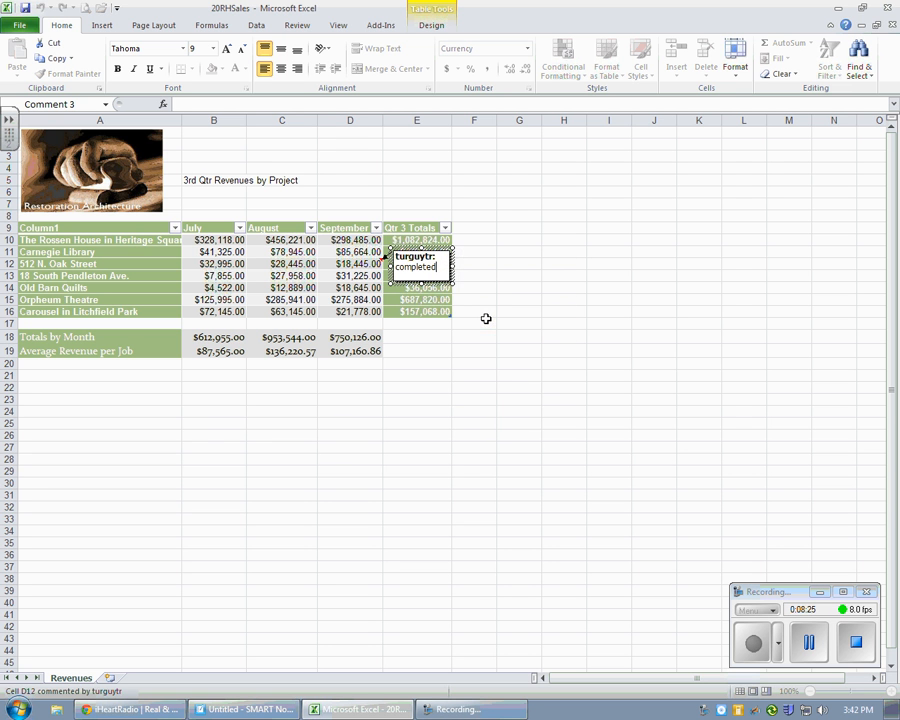
{"action": "right_click", "coordinate": [442, 251]}
{"action": "left_click", "coordinate": [497, 408]}
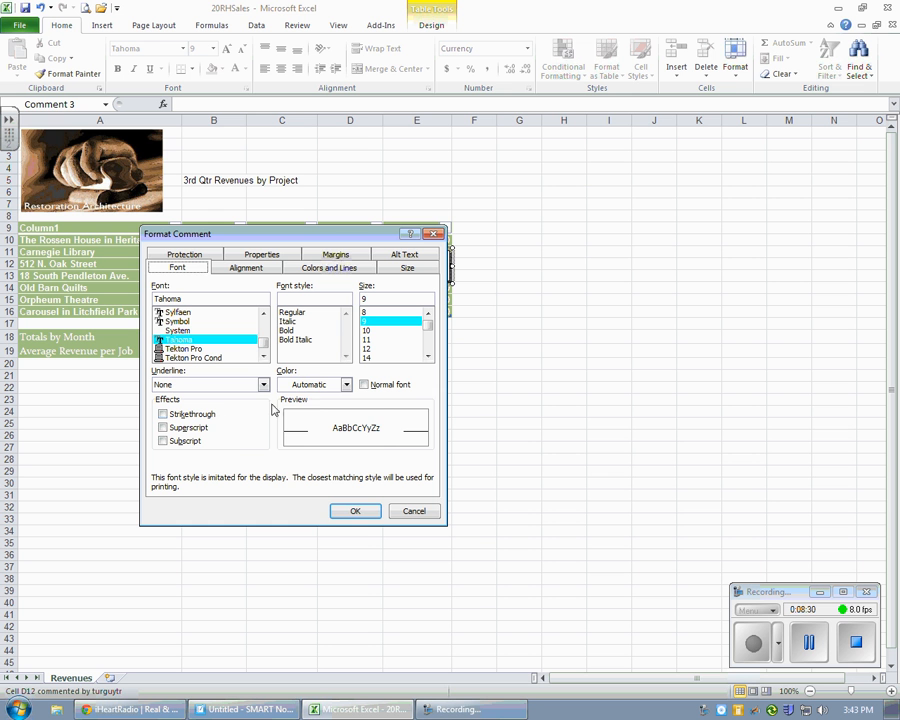
{"action": "left_click", "coordinate": [315, 385]}
{"action": "left_click", "coordinate": [286, 447]}
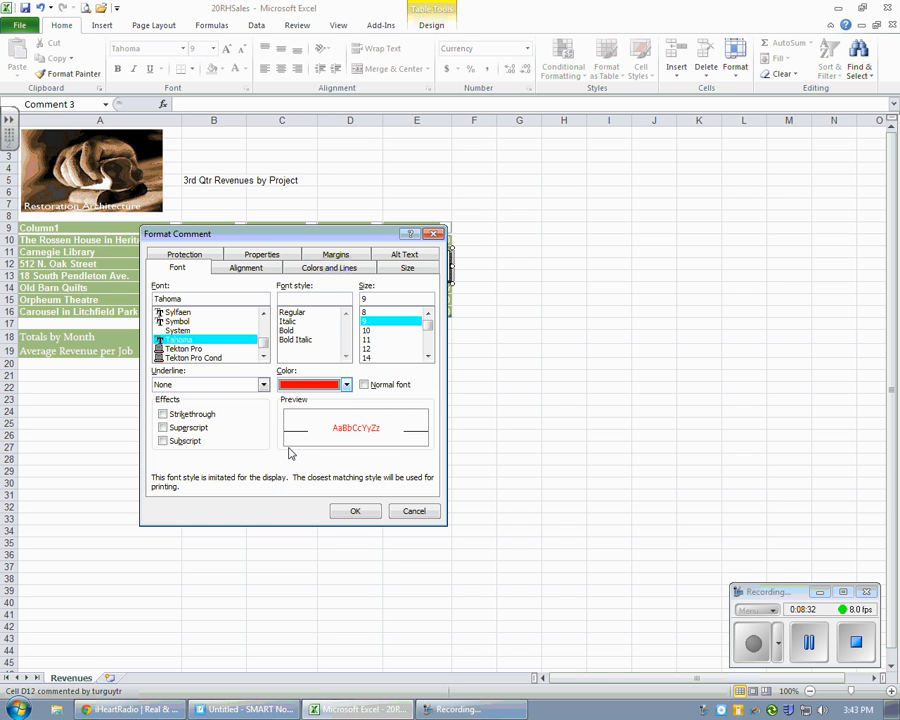
{"action": "left_click", "coordinate": [358, 512]}
{"action": "left_click", "coordinate": [463, 458]}
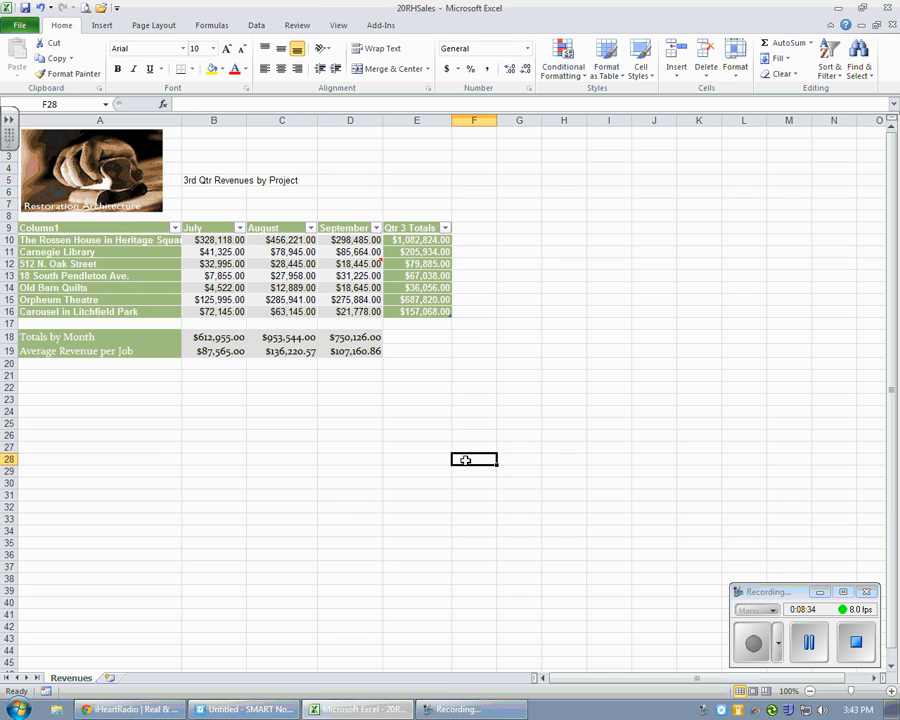
{"action": "left_click", "coordinate": [381, 262]}
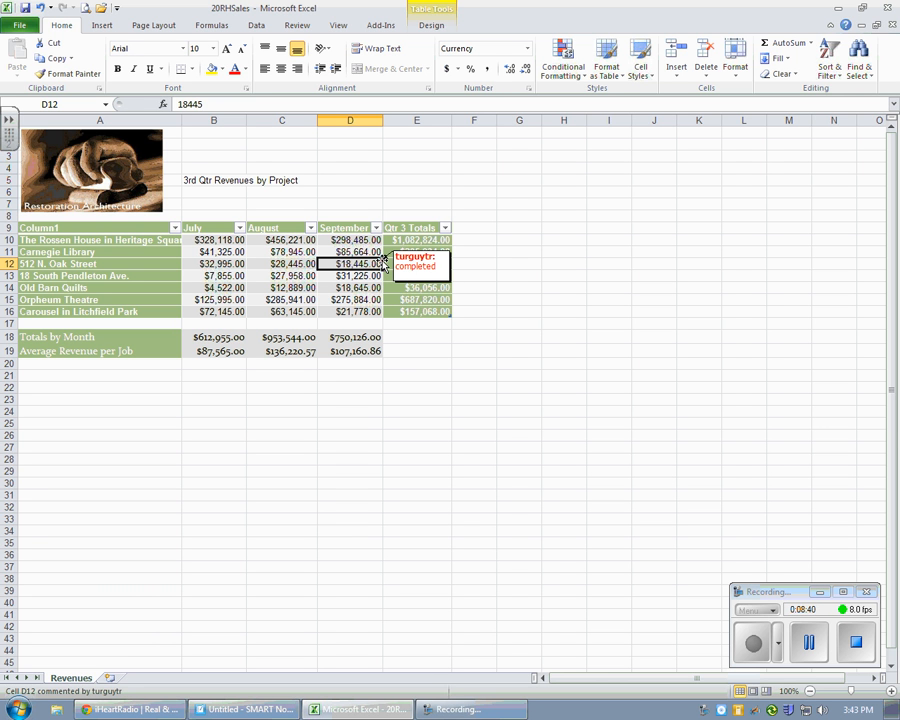
{"action": "left_click", "coordinate": [513, 251]}
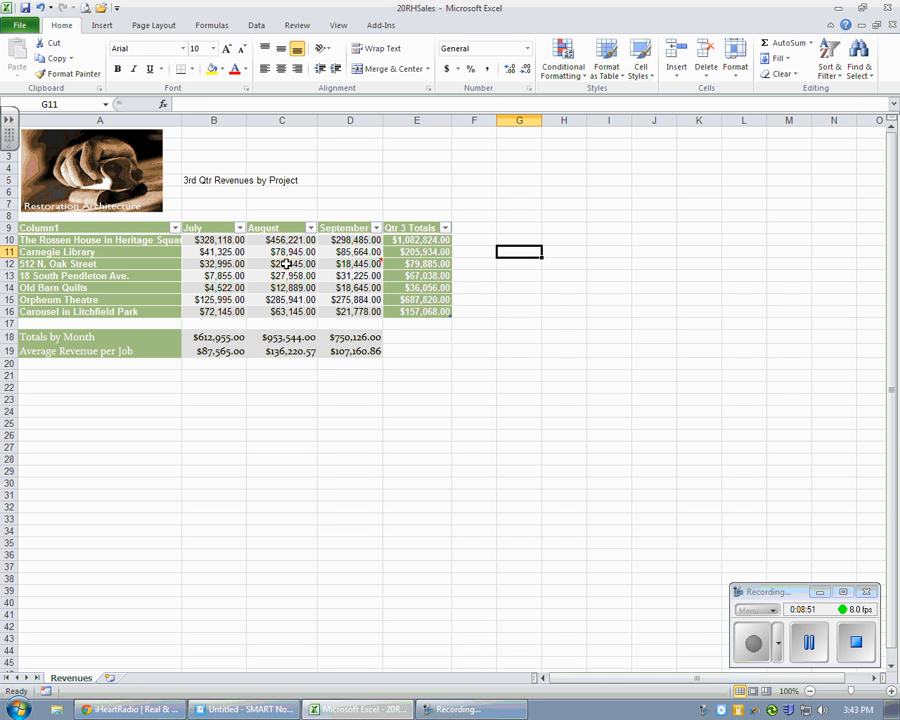
{"action": "mouse_move", "coordinate": [358, 263]}
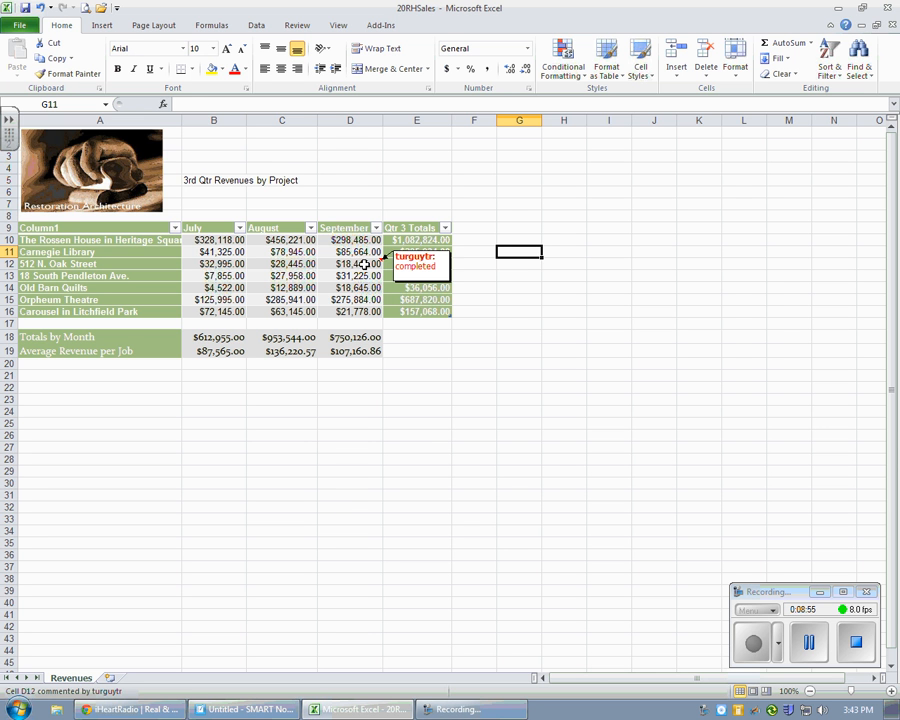
Step: Insert the comment "completed" on the September value of Old Barn Quilts (D14) and shrink its box to fit the text
{"action": "right_click", "coordinate": [370, 287]}
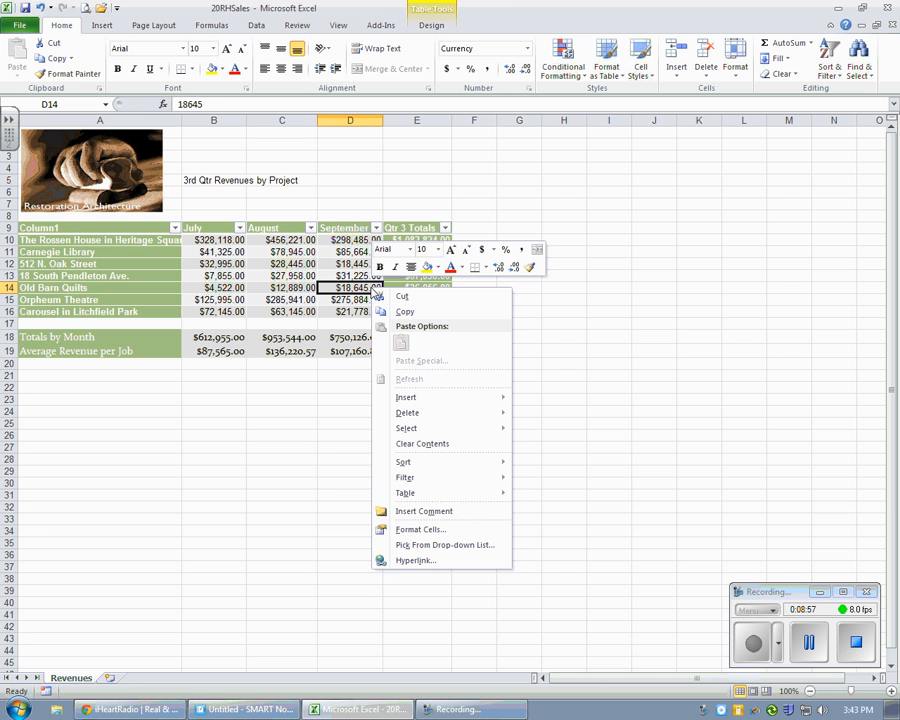
{"action": "left_click", "coordinate": [440, 511]}
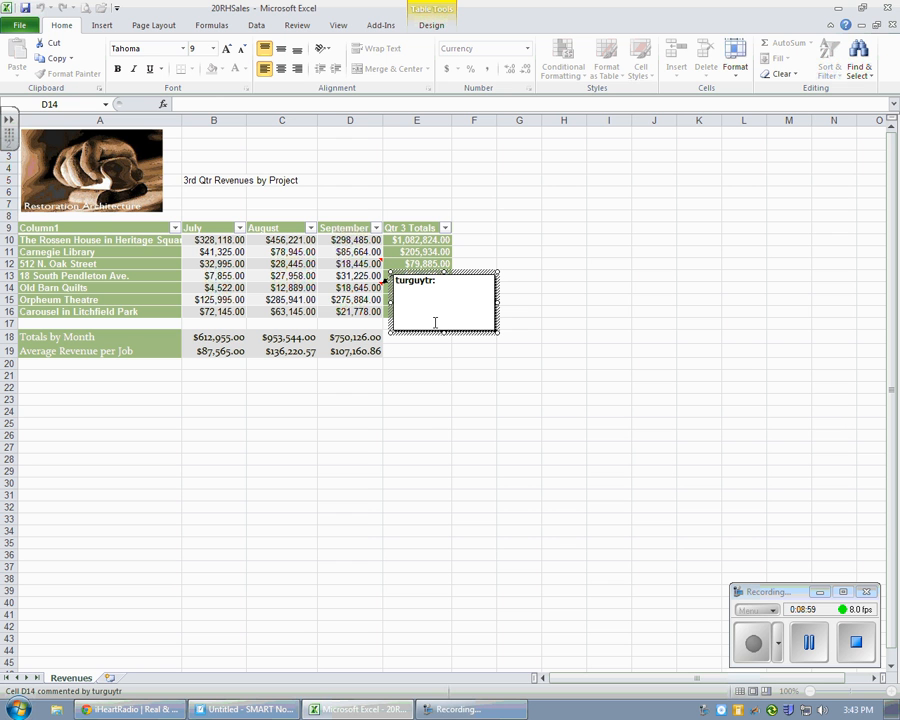
{"action": "type", "text": "completed"}
{"action": "left_click_drag", "start_coordinate": [497, 331], "coordinate": [447, 309]}
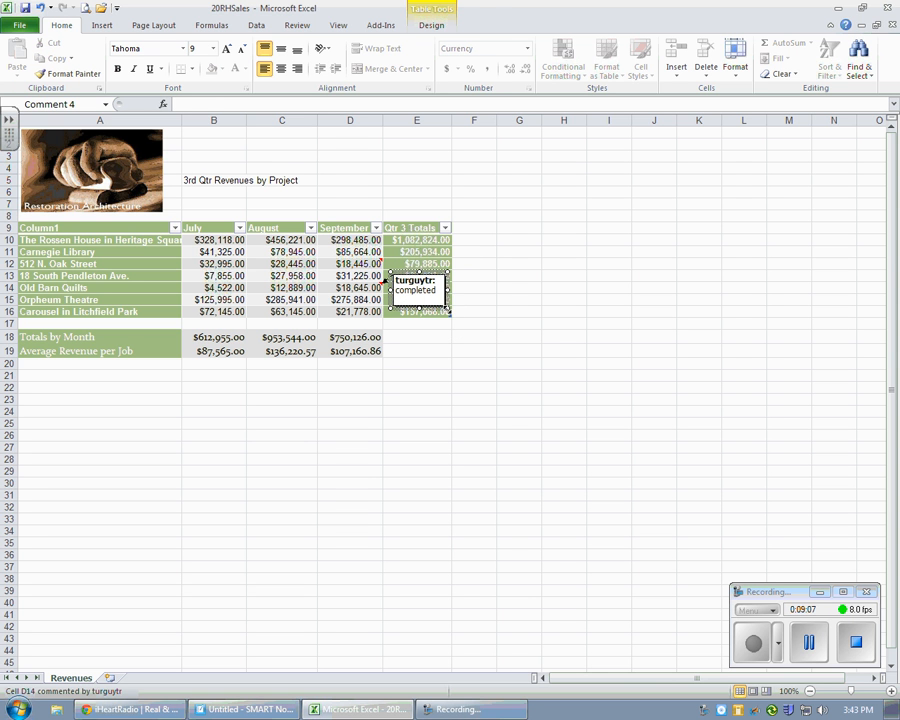
{"action": "left_click", "coordinate": [446, 351]}
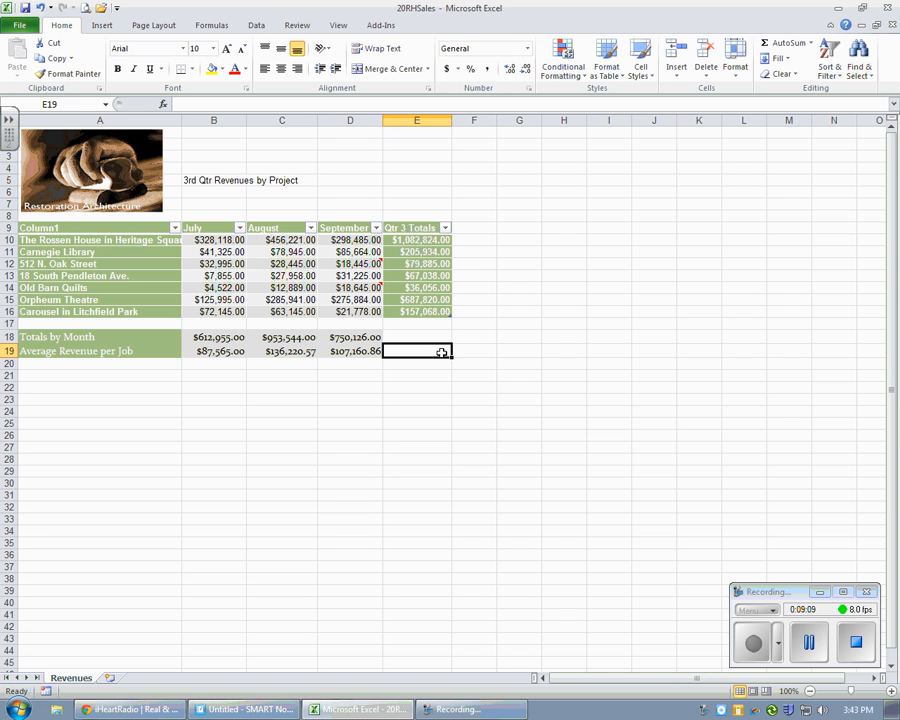
Step: Keep the comments on D14 and D12 permanently displayed on the worksheet
{"action": "right_click", "coordinate": [378, 287]}
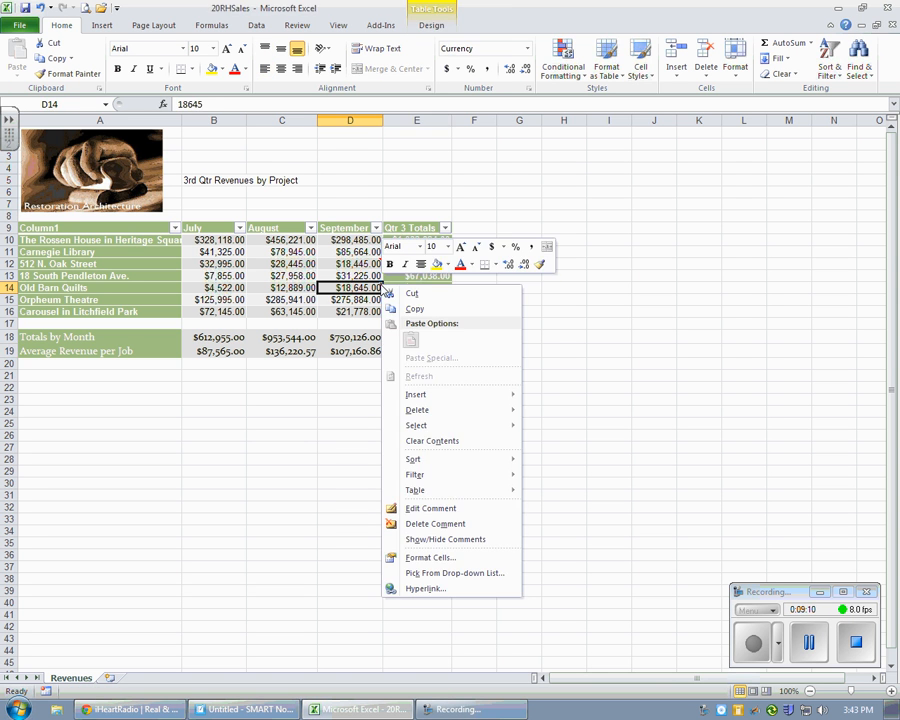
{"action": "left_click", "coordinate": [436, 539]}
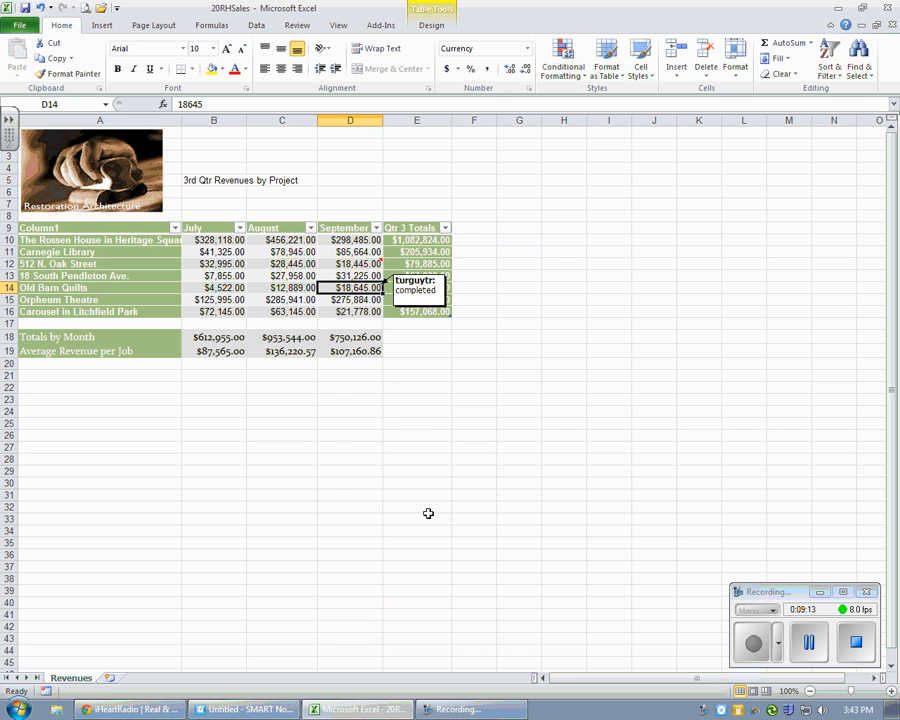
{"action": "right_click", "coordinate": [377, 263]}
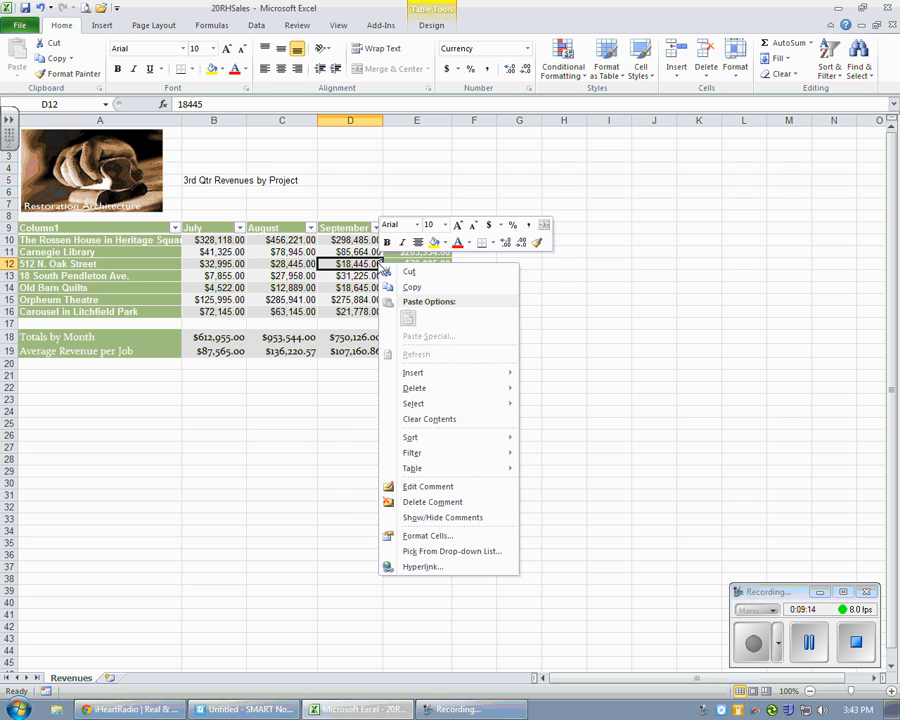
{"action": "left_click", "coordinate": [433, 518]}
{"action": "left_click", "coordinate": [621, 495]}
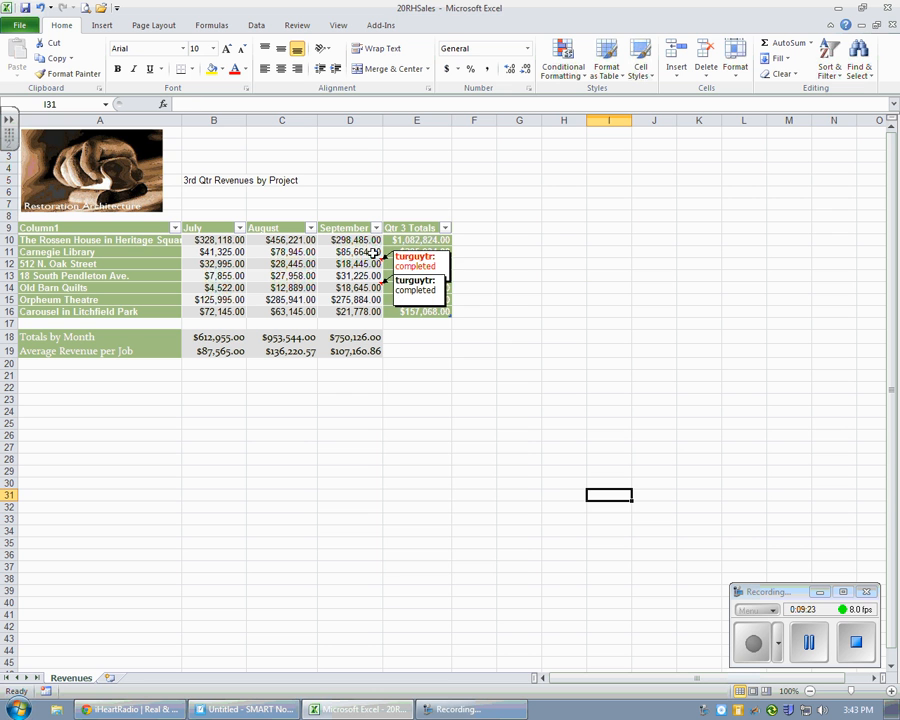
Step: Delete the comment on the September value of 512 N. Oak Street (D12)
{"action": "right_click", "coordinate": [381, 263]}
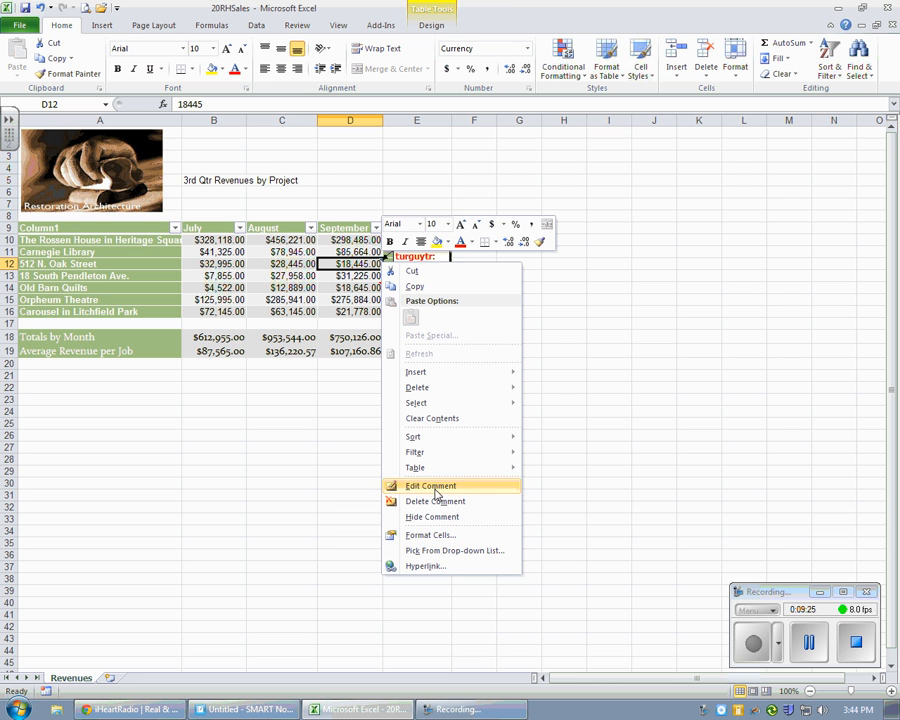
{"action": "left_click", "coordinate": [412, 500]}
{"action": "left_click", "coordinate": [546, 423]}
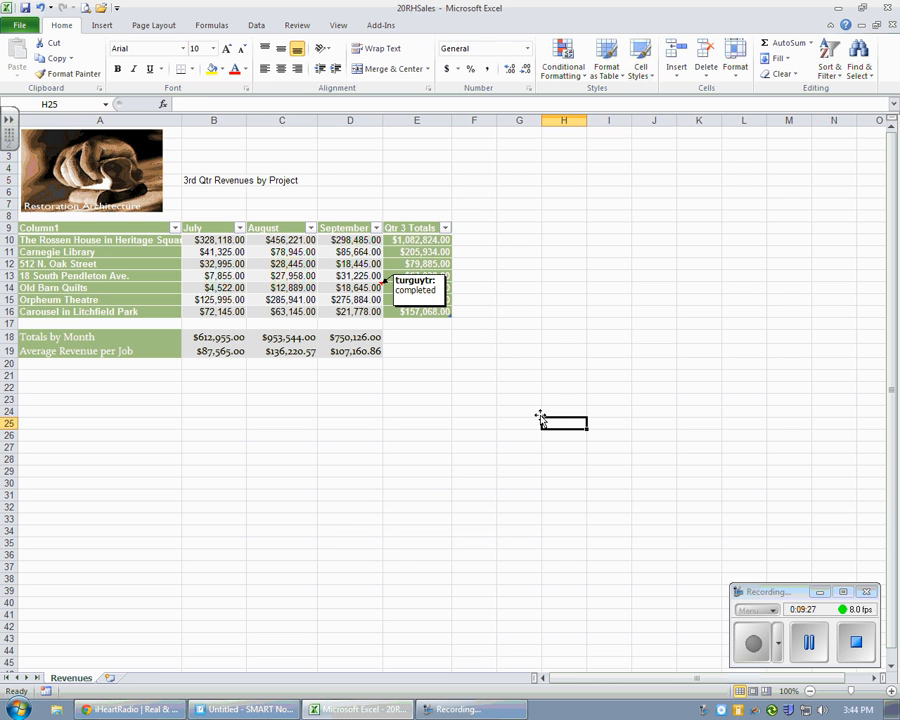
Step: Hide the displayed comment on the September value of Old Barn Quilts (D14)
{"action": "right_click", "coordinate": [378, 287]}
{"action": "left_click", "coordinate": [449, 540]}
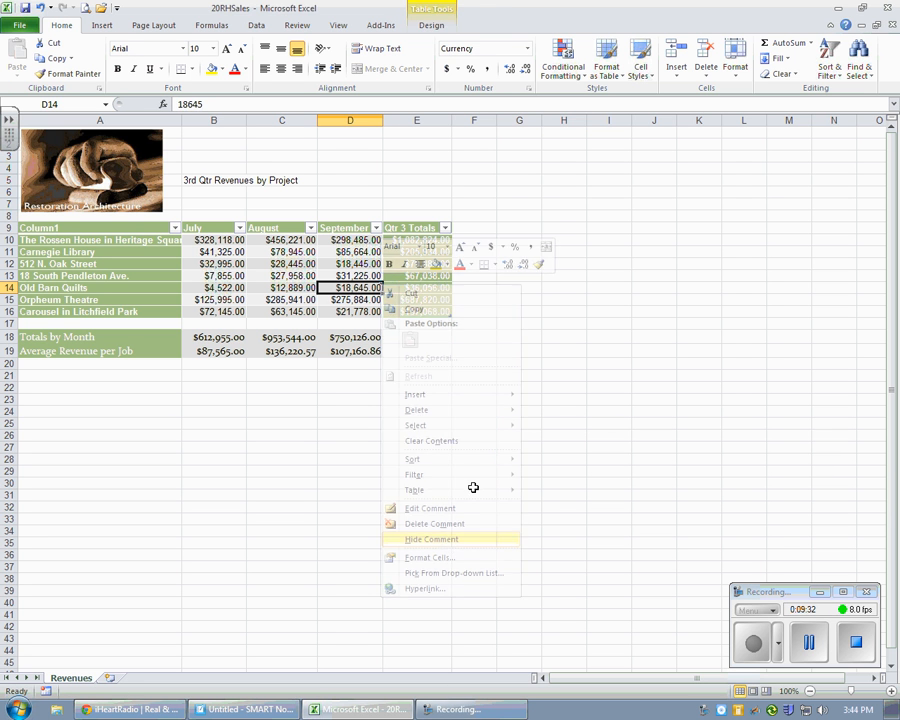
{"action": "left_click", "coordinate": [524, 422]}
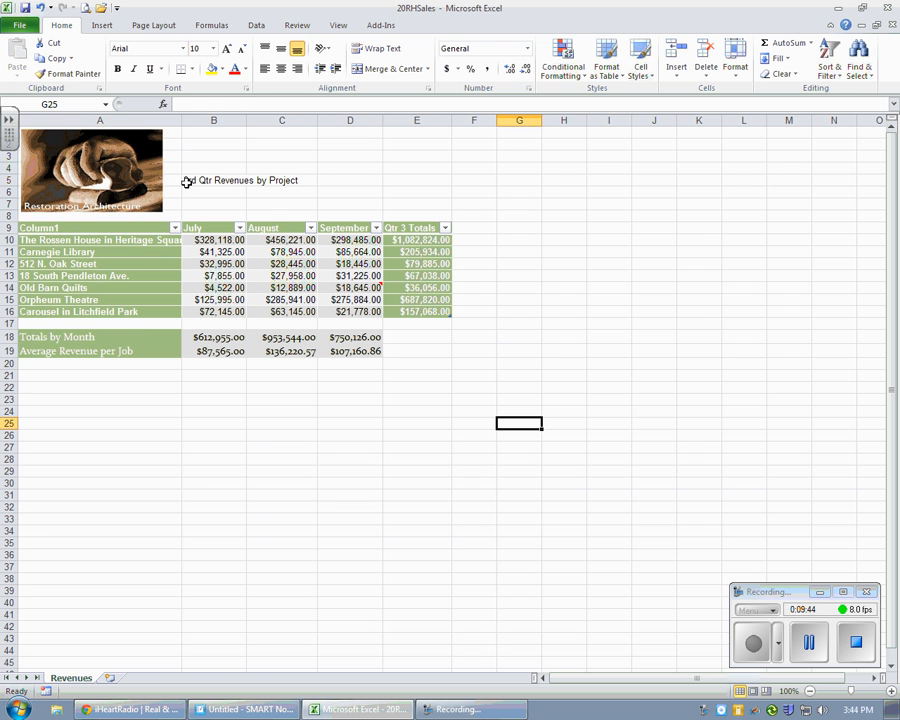
Step: Widen column A and autofit it to its longest project name
{"action": "left_click_drag", "start_coordinate": [181, 121], "coordinate": [192, 121]}
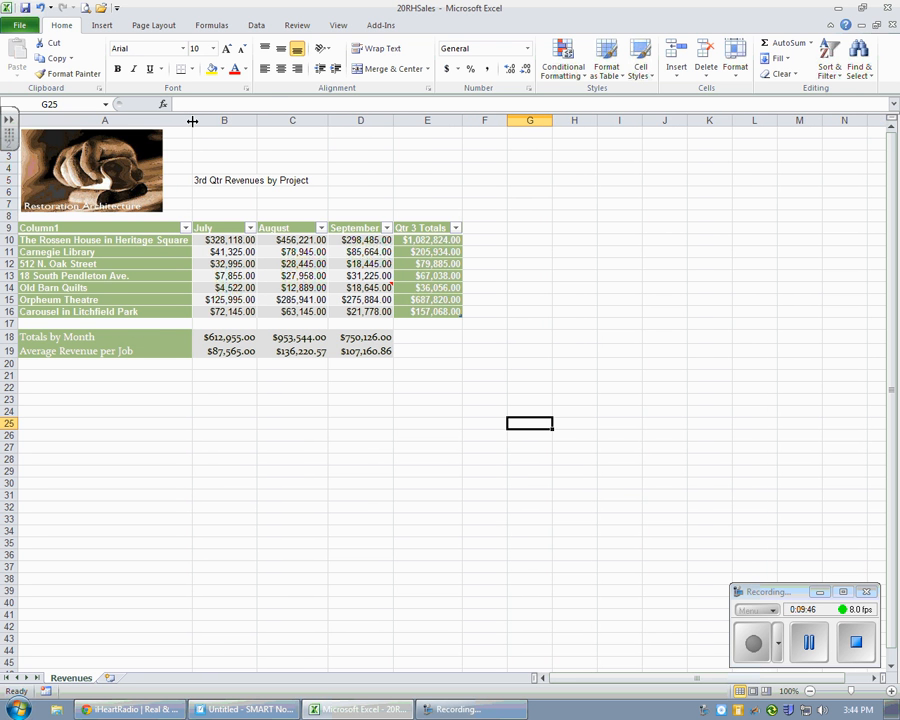
{"action": "double_click", "coordinate": [192, 121]}
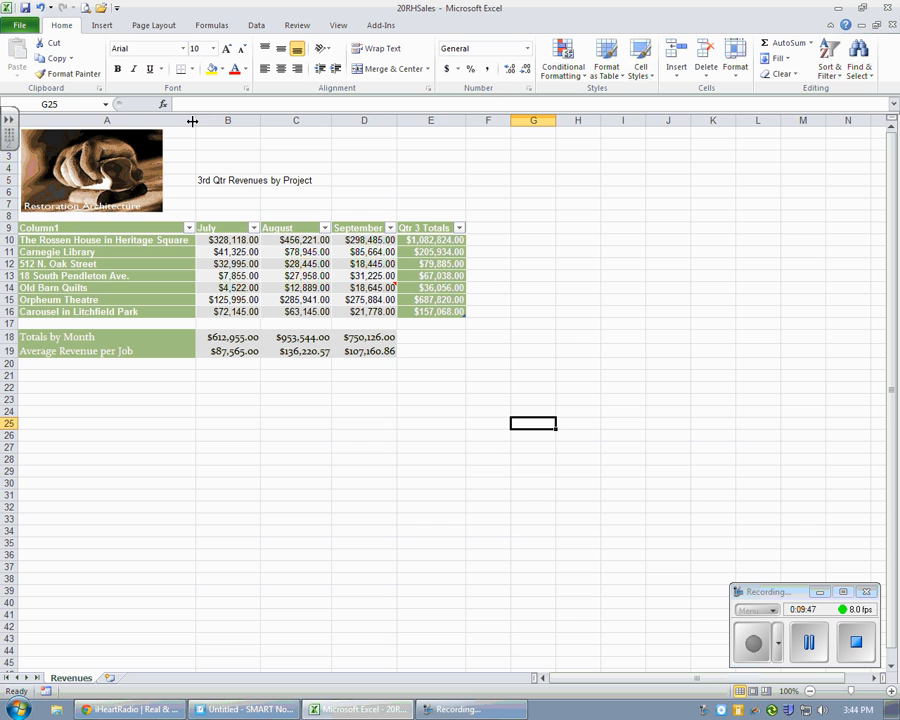
Step: Filter the Column1 project list to only Carnegie Library and Old Barn Quilts
{"action": "left_click", "coordinate": [189, 228]}
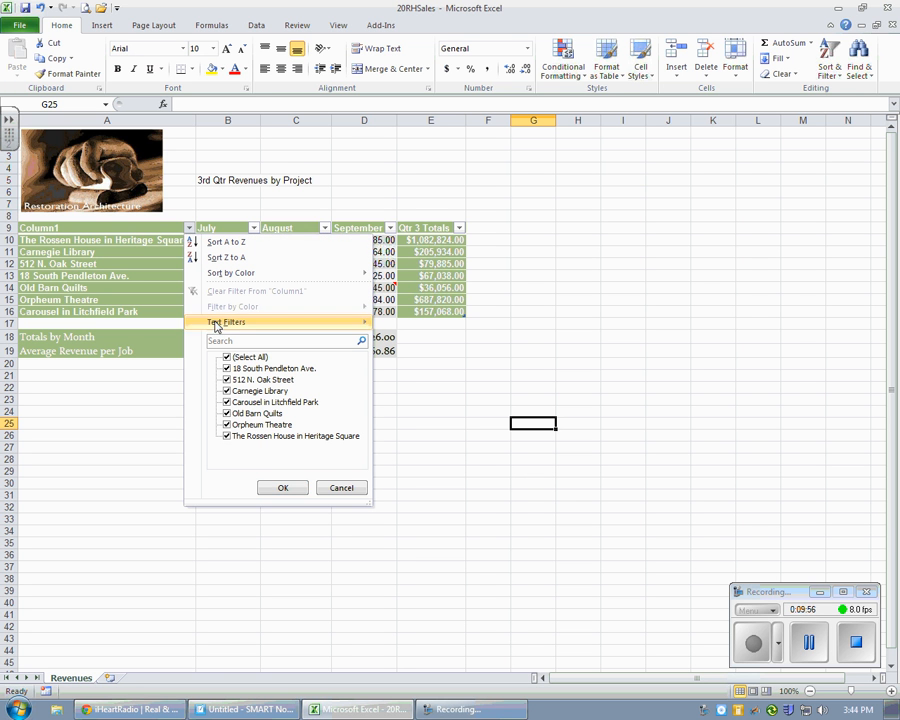
{"action": "left_click", "coordinate": [227, 358]}
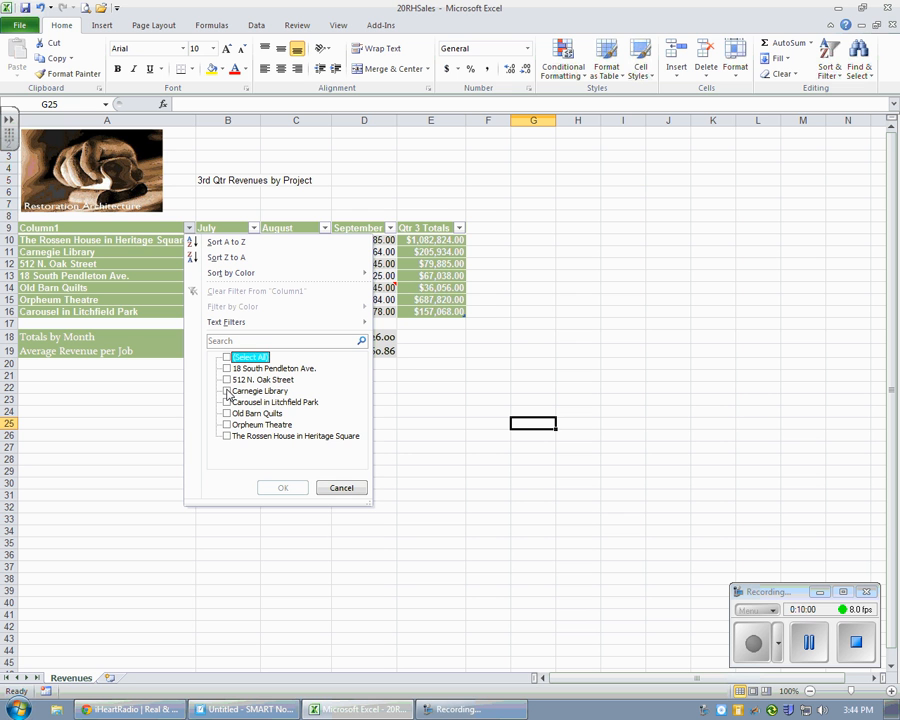
{"action": "left_click", "coordinate": [228, 392]}
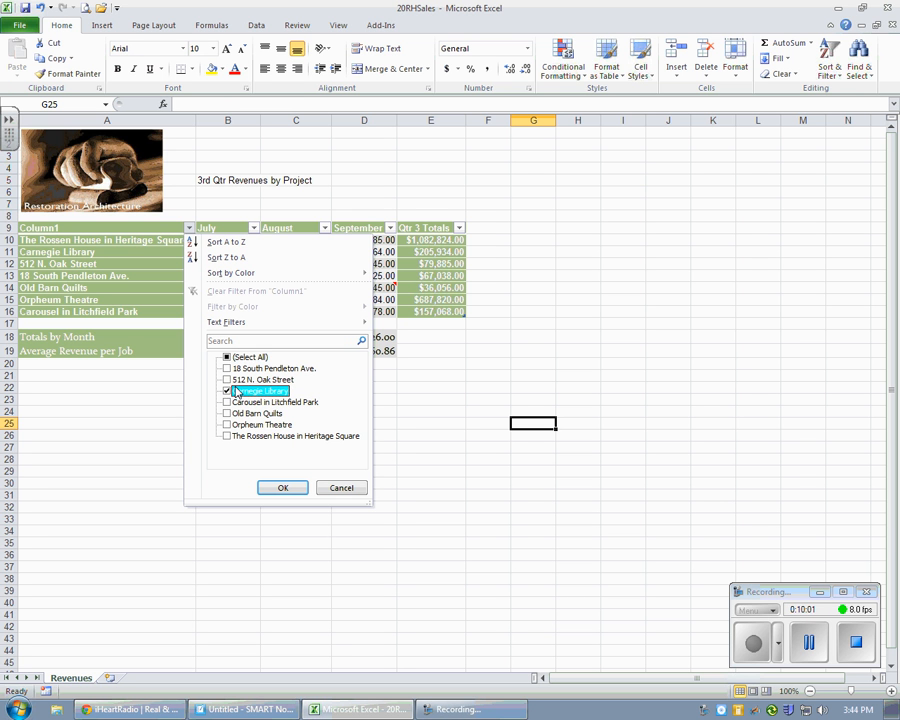
{"action": "left_click", "coordinate": [227, 413]}
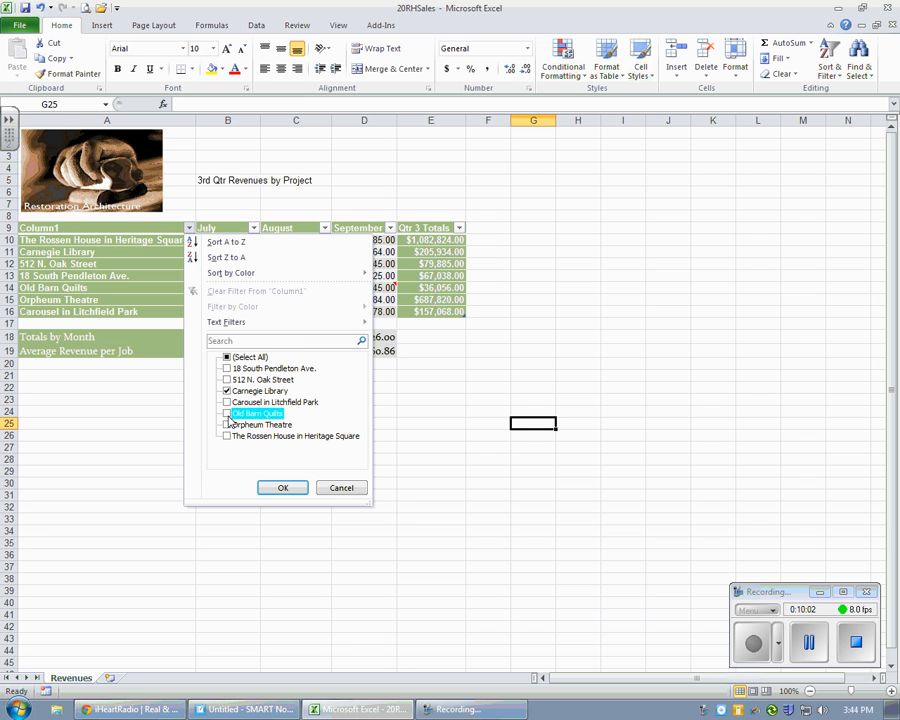
{"action": "left_click", "coordinate": [283, 486]}
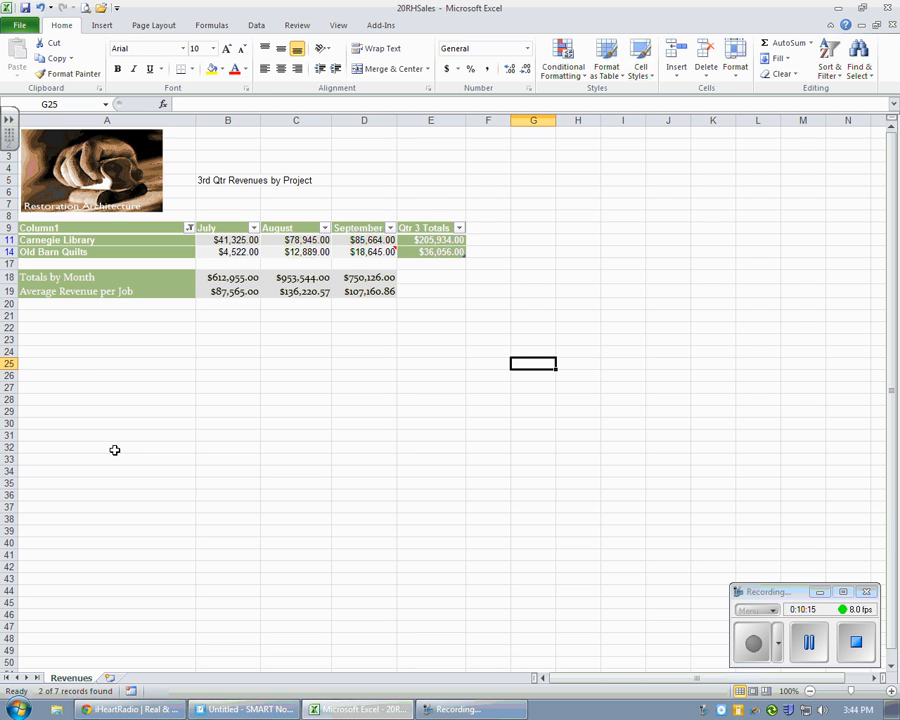
Step: Reselect all projects in the Column1 filter to restore every table row
{"action": "left_click", "coordinate": [190, 228]}
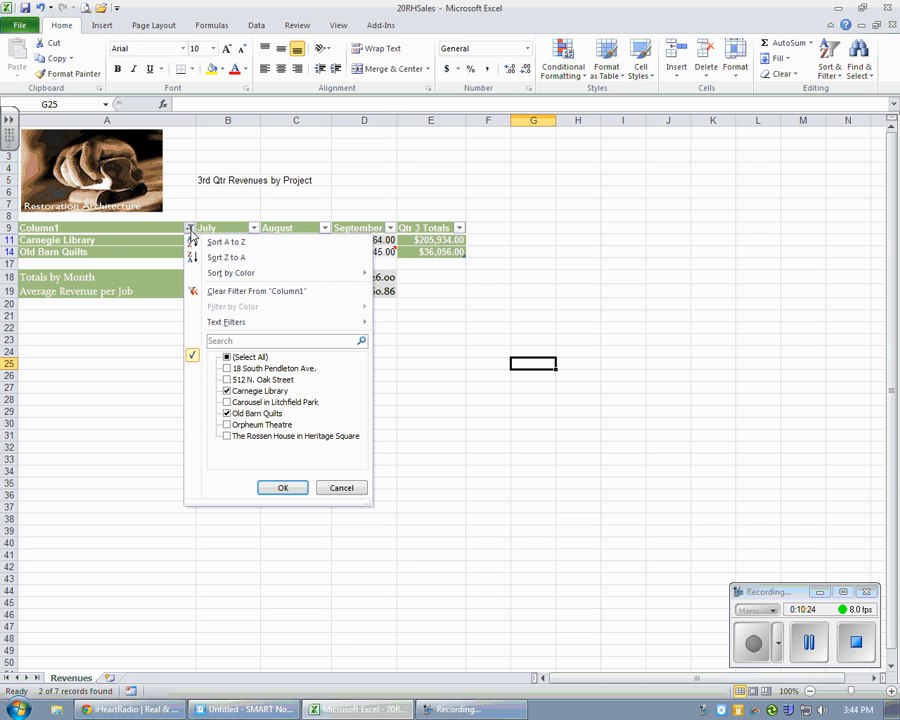
{"action": "left_click", "coordinate": [227, 357]}
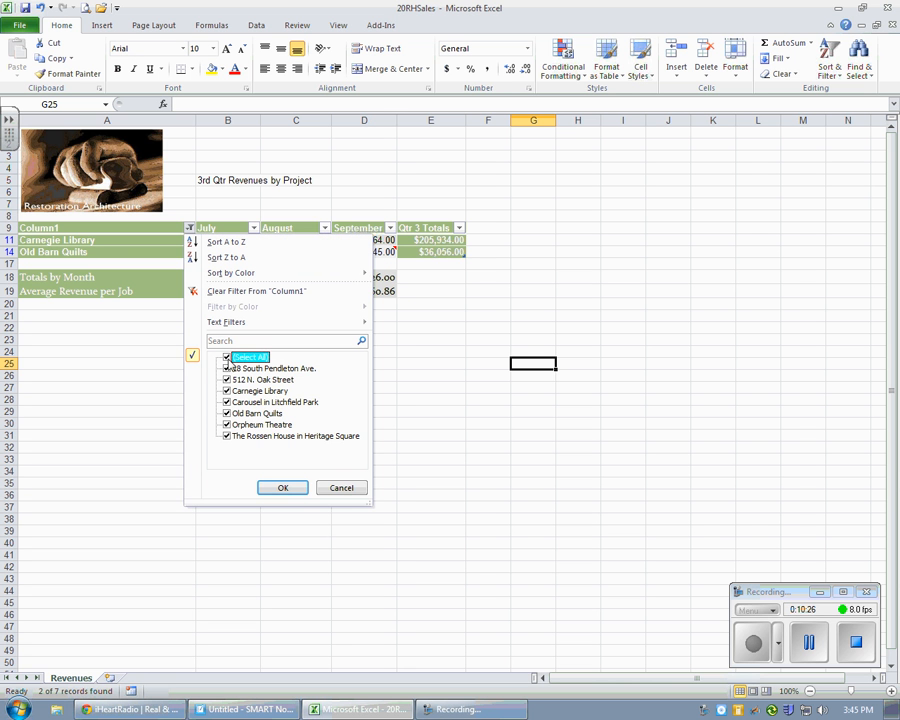
{"action": "left_click", "coordinate": [288, 487]}
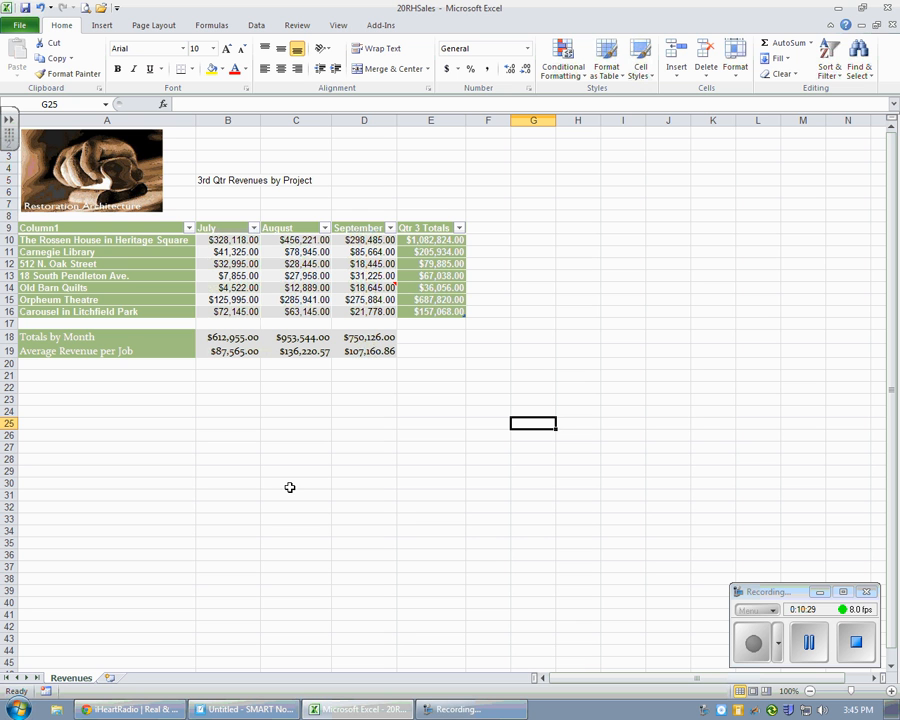